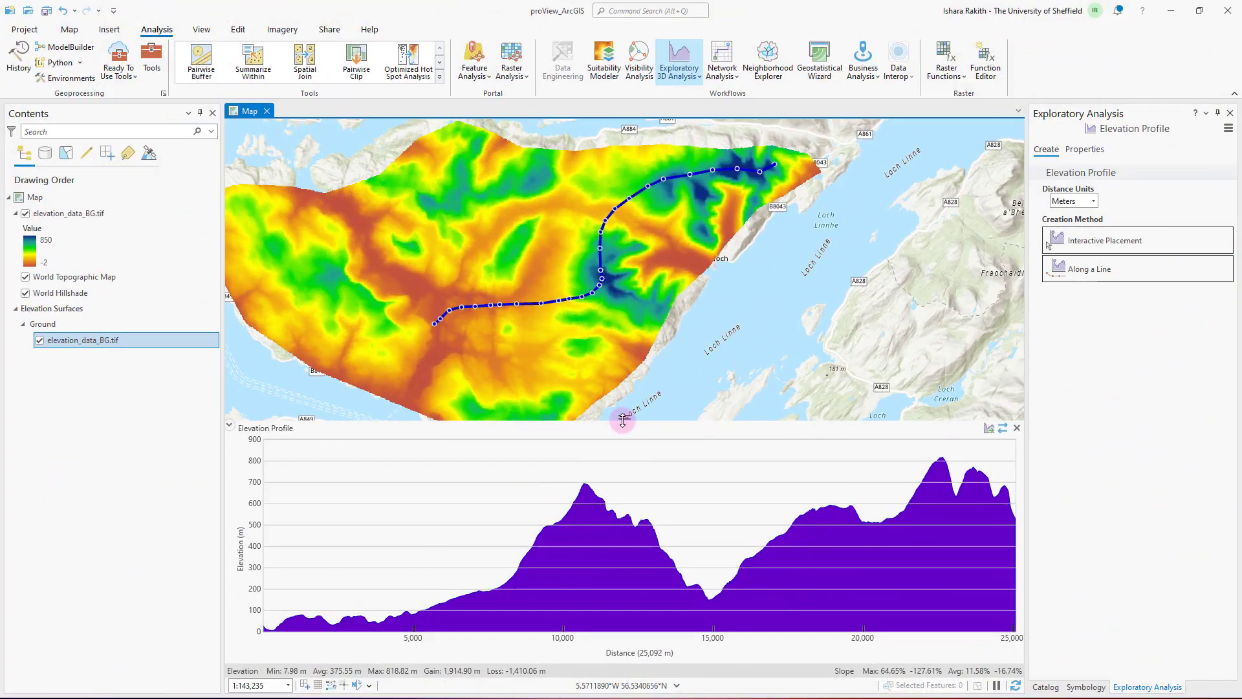
Enlarge the elevation profile chart below the map and open the profile's properties.
left_click_drag(622, 419, 622, 358)
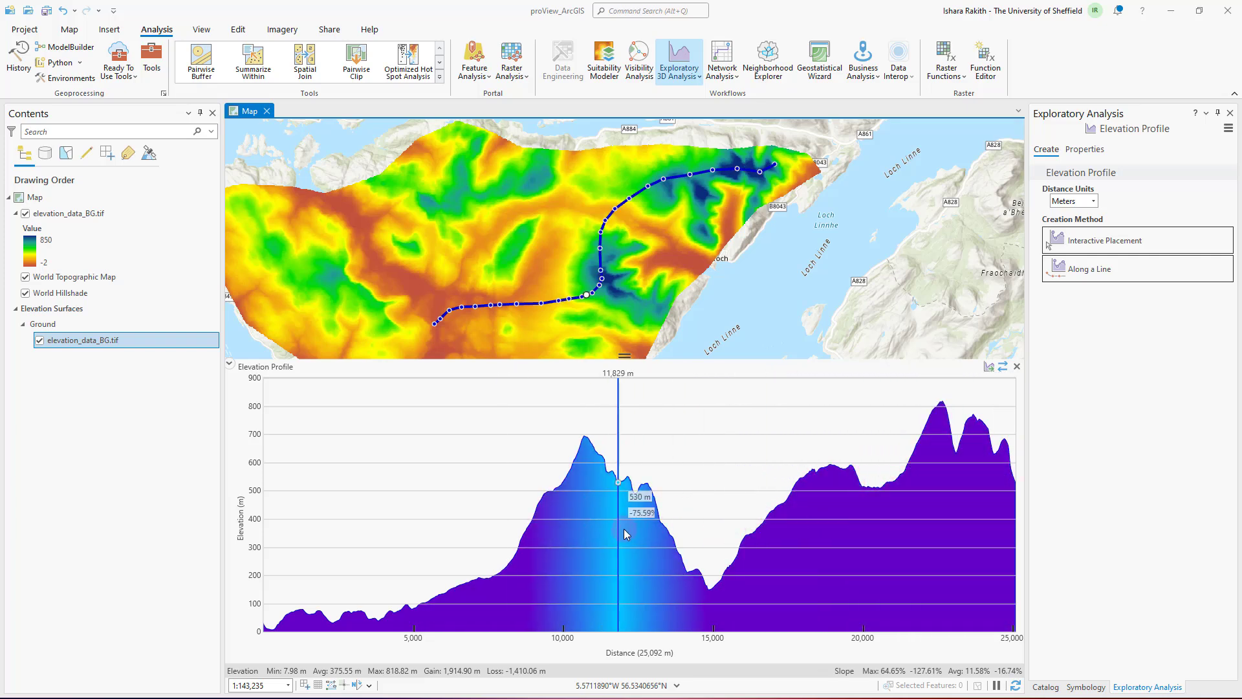
left_click(1086, 151)
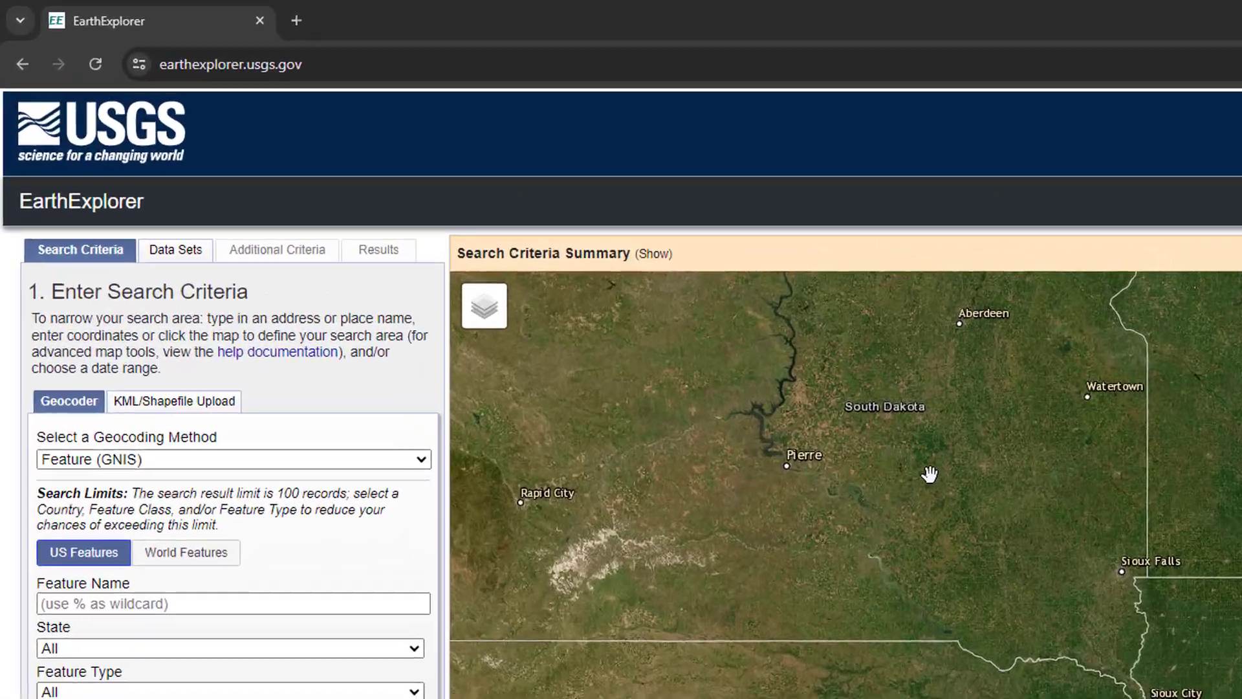
Switch to USGS EarthExplorer and browse its map from the United States to the Burgas area in Bulgaria.
scroll(930, 474, "down", 3)
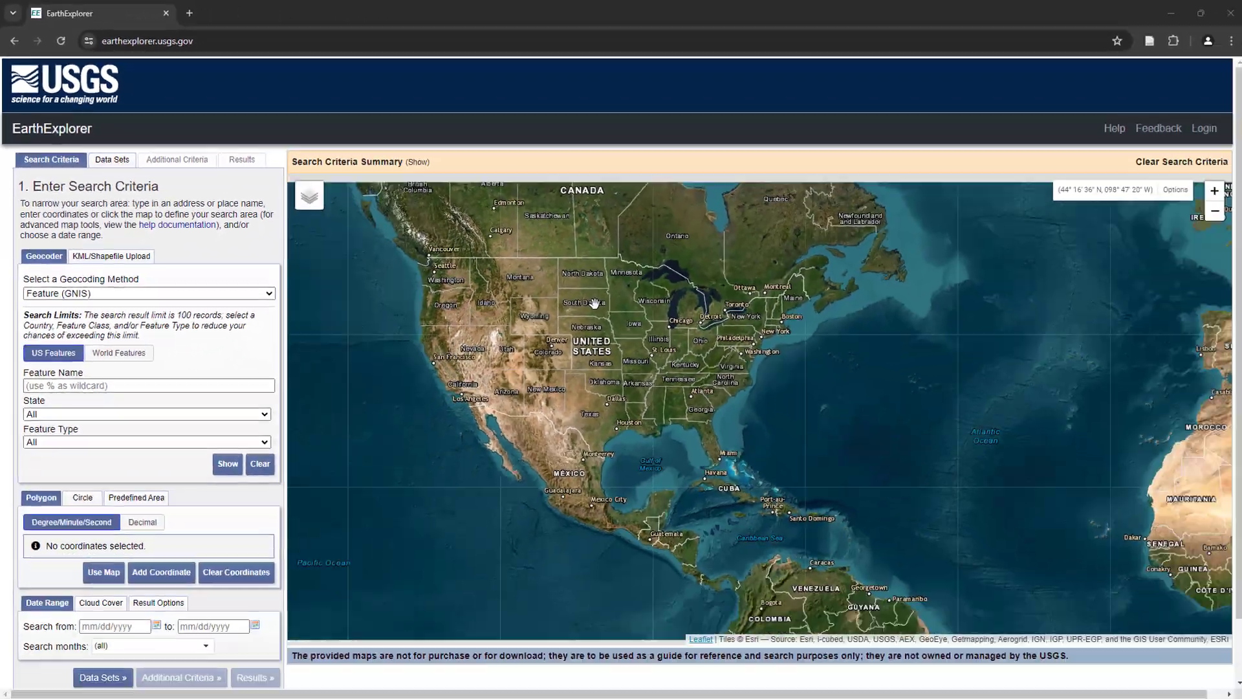
scroll(594, 304, "down", 2)
left_click_drag(865, 369, 388, 362)
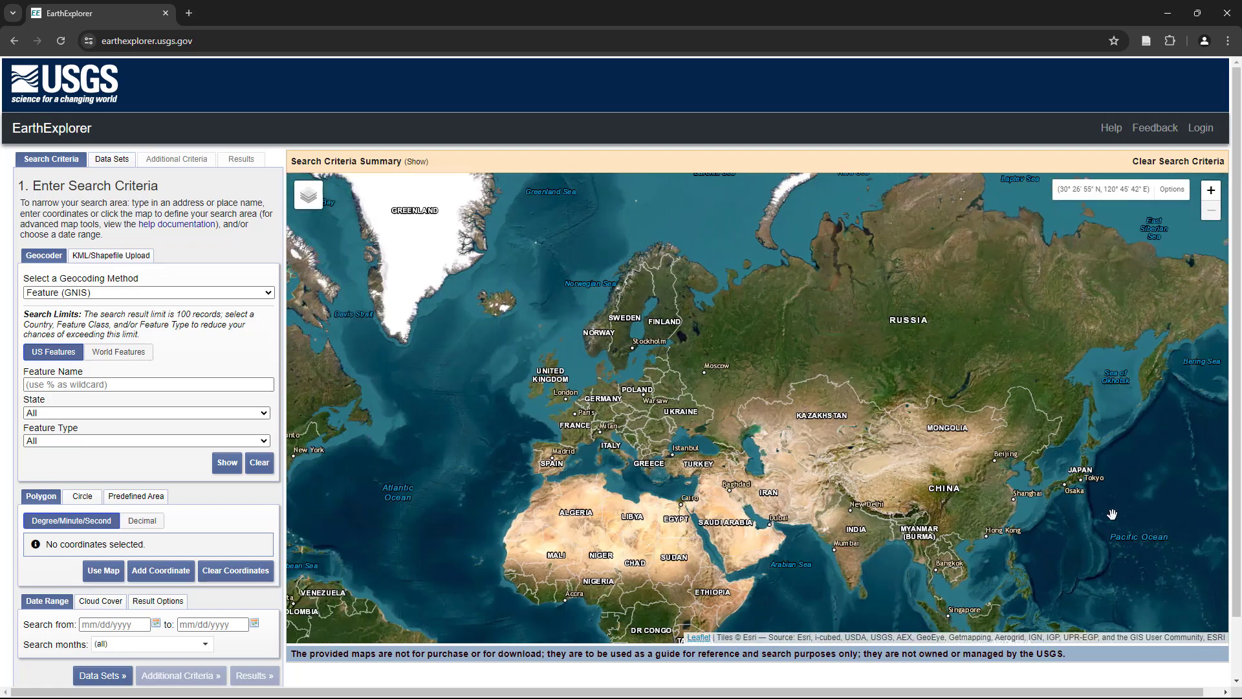
left_click_drag(1112, 515, 893, 421)
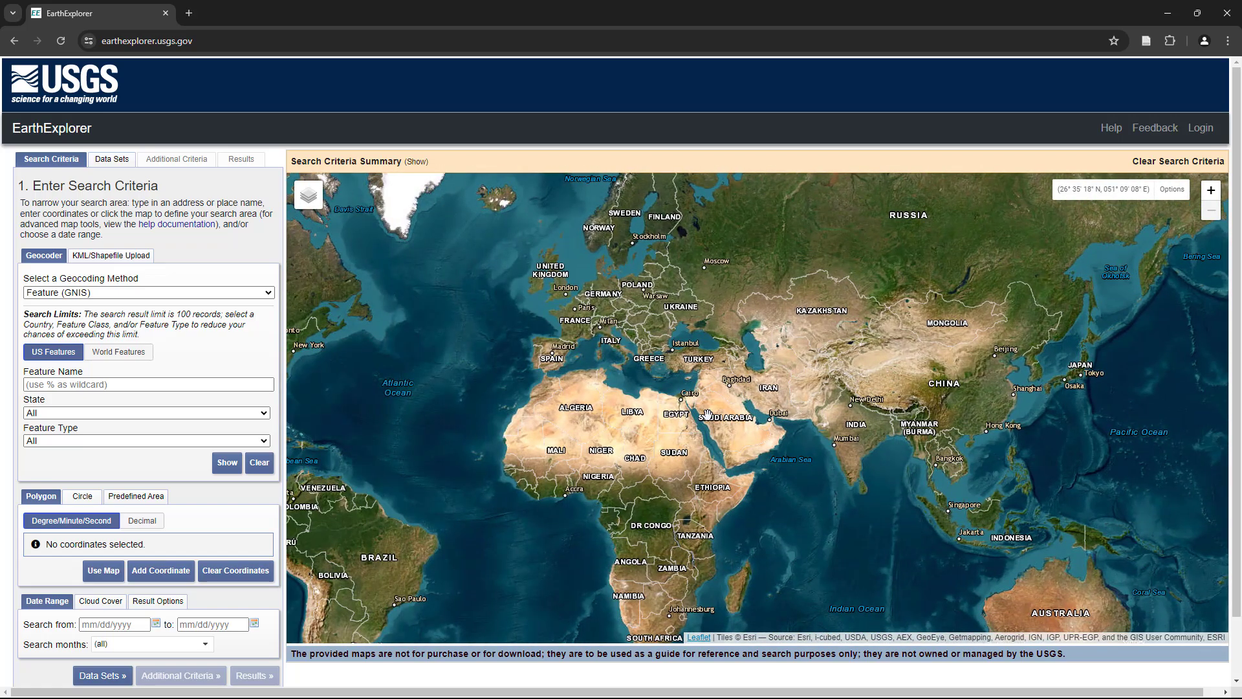
scroll(707, 415, "up", 2)
left_click_drag(611, 323, 634, 431)
scroll(616, 401, "up", 2)
scroll(634, 432, "up", 1)
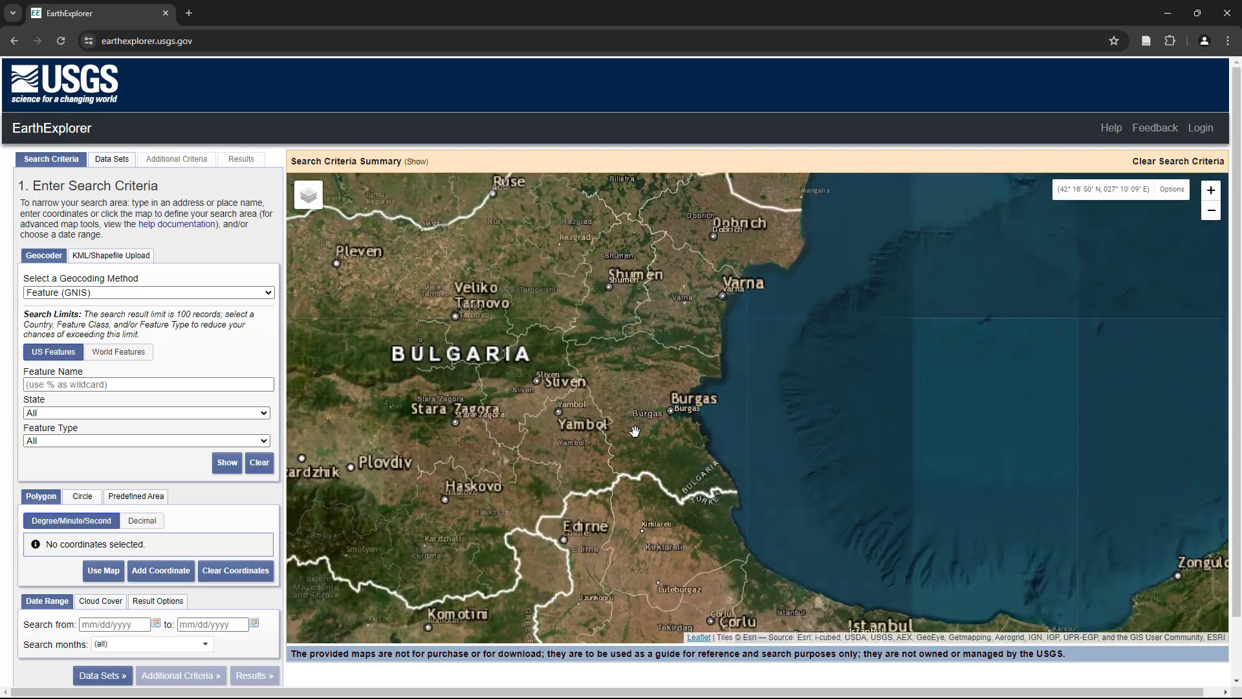
scroll(668, 416, "up", 3)
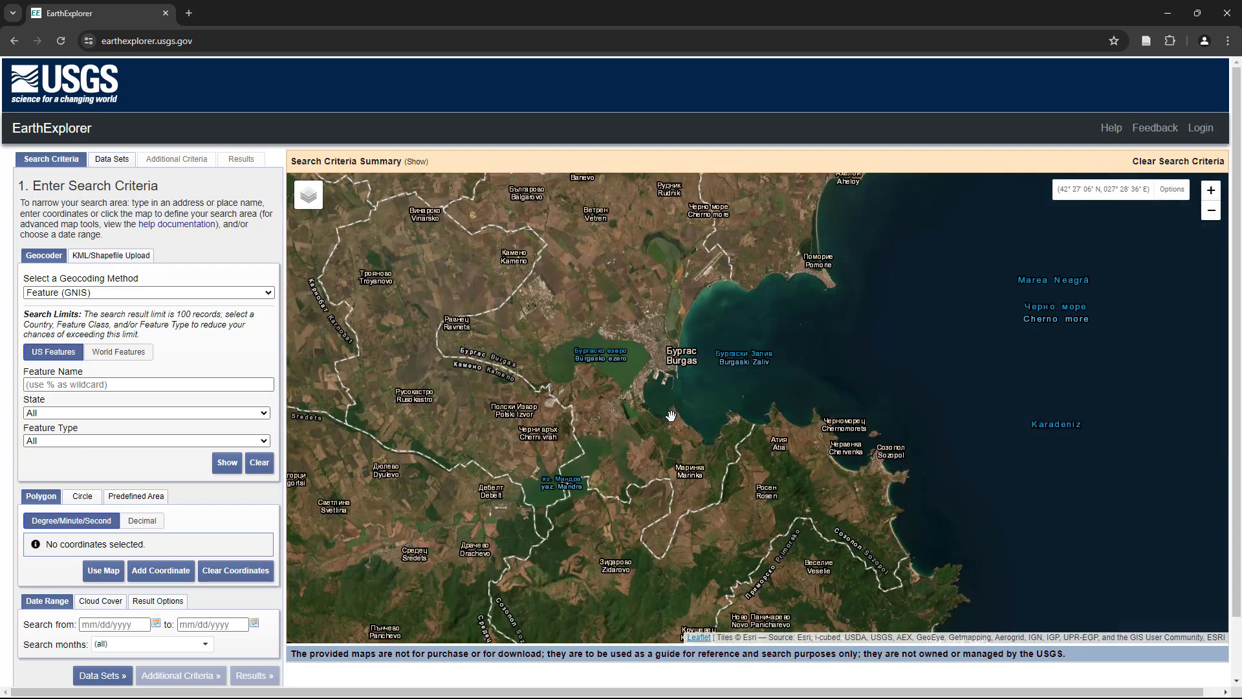
scroll(670, 416, "up", 2)
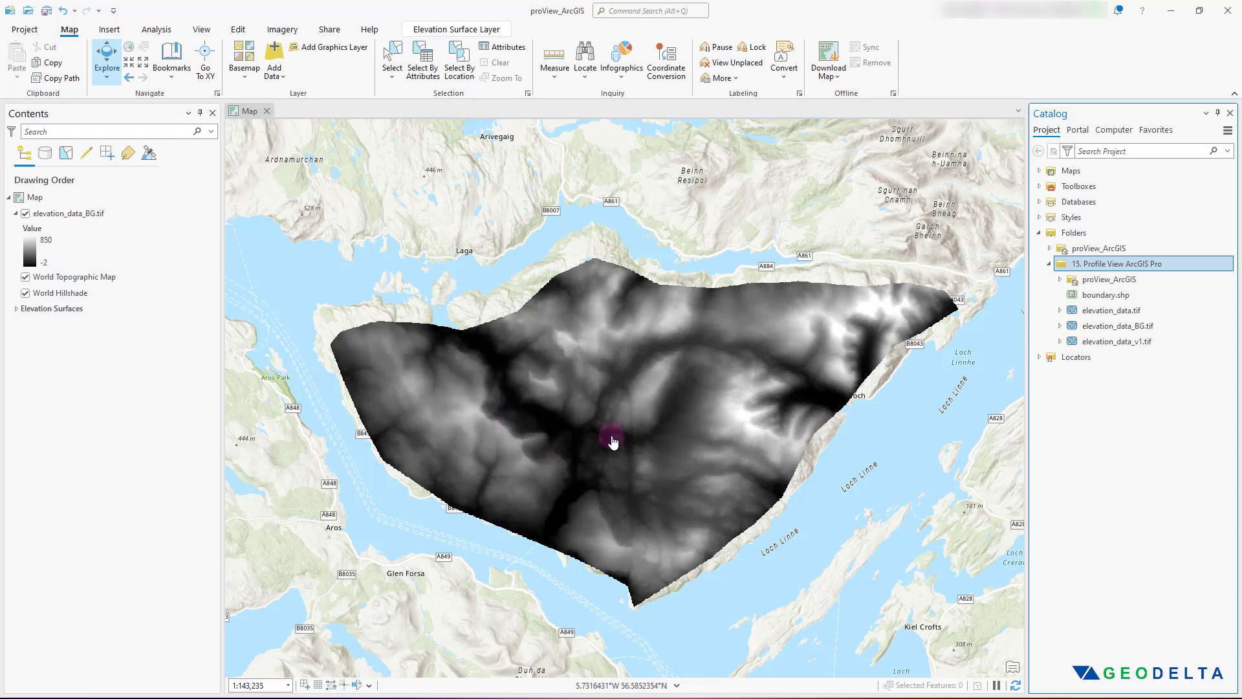
Apply the Precipitation color scheme to the stretch symbology of the elevation_data_BG.tif layer.
left_click(33, 253)
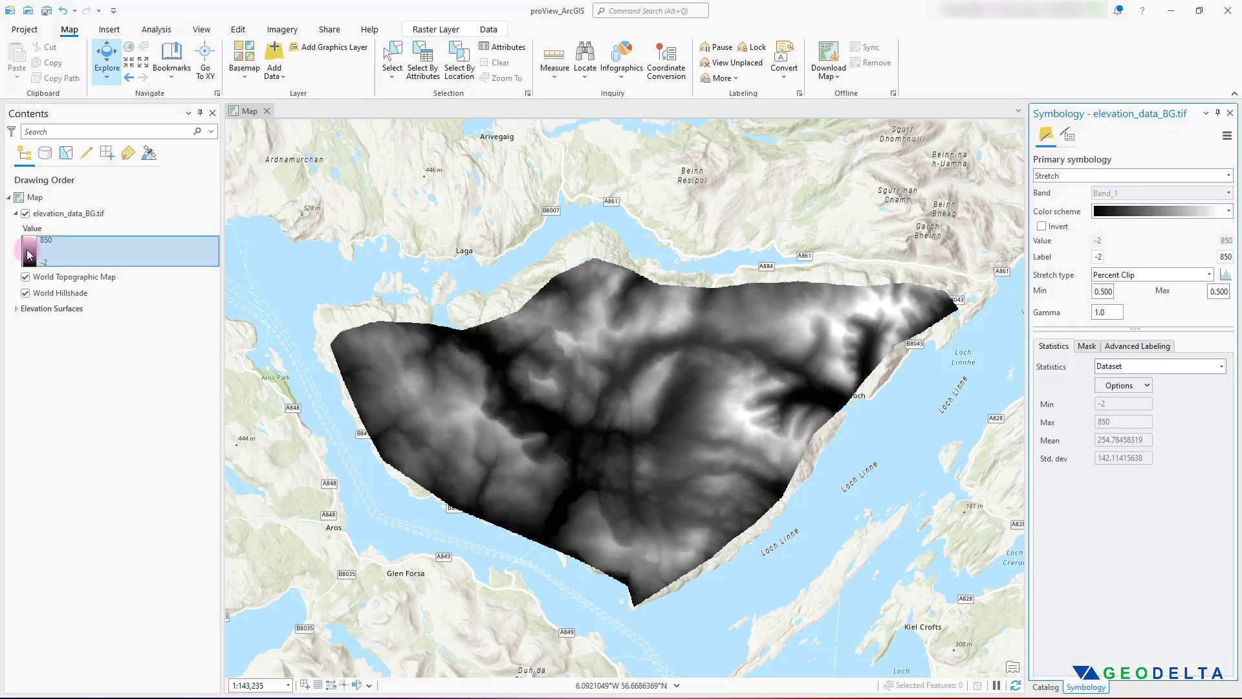
left_click(1227, 212)
scroll(1162, 276, "down", 5)
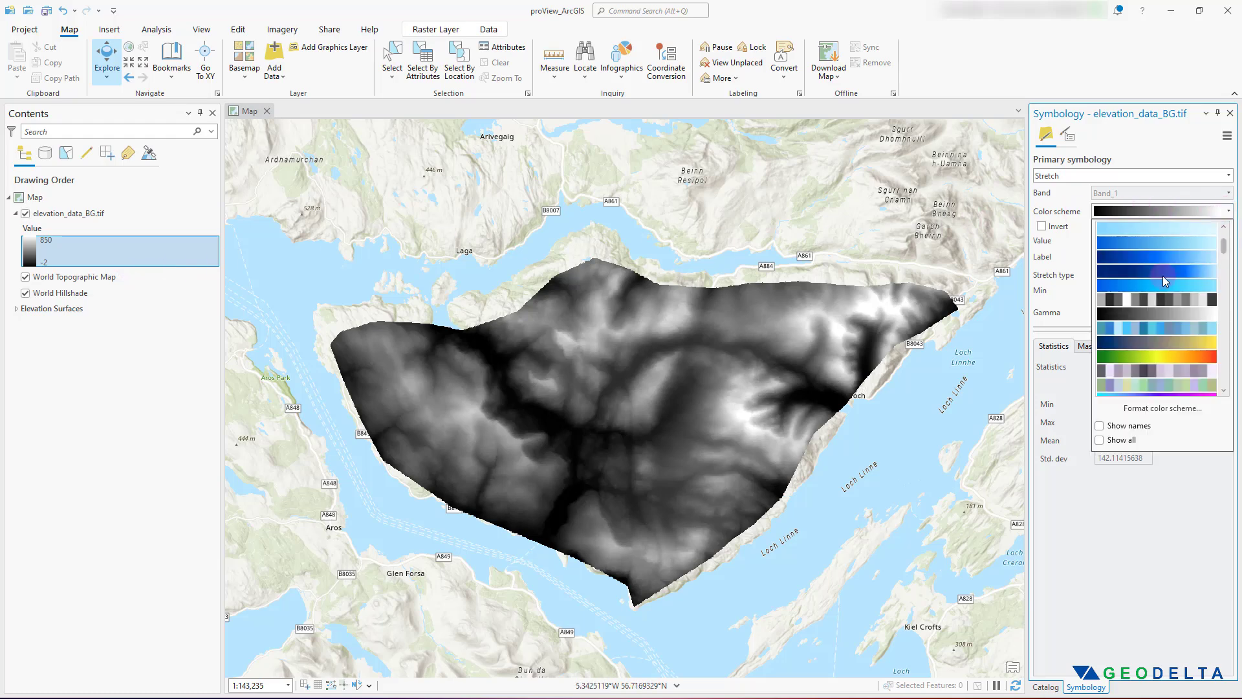
scroll(1168, 277, "down", 5)
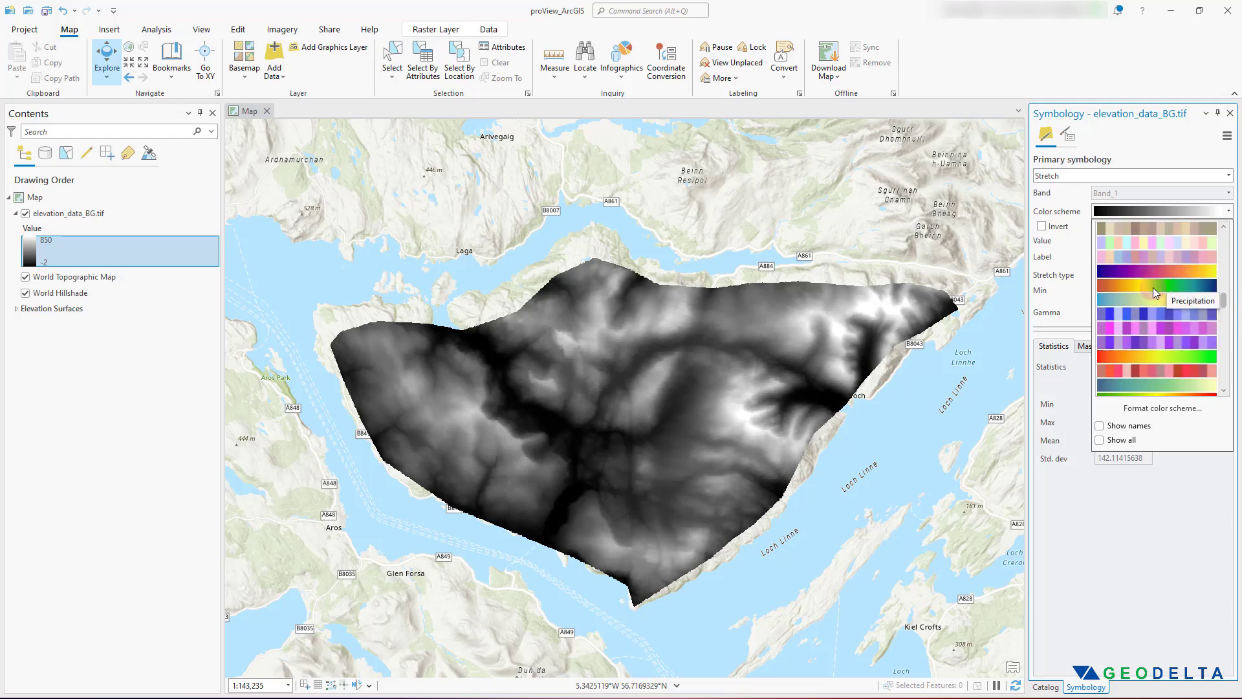
left_click(1152, 285)
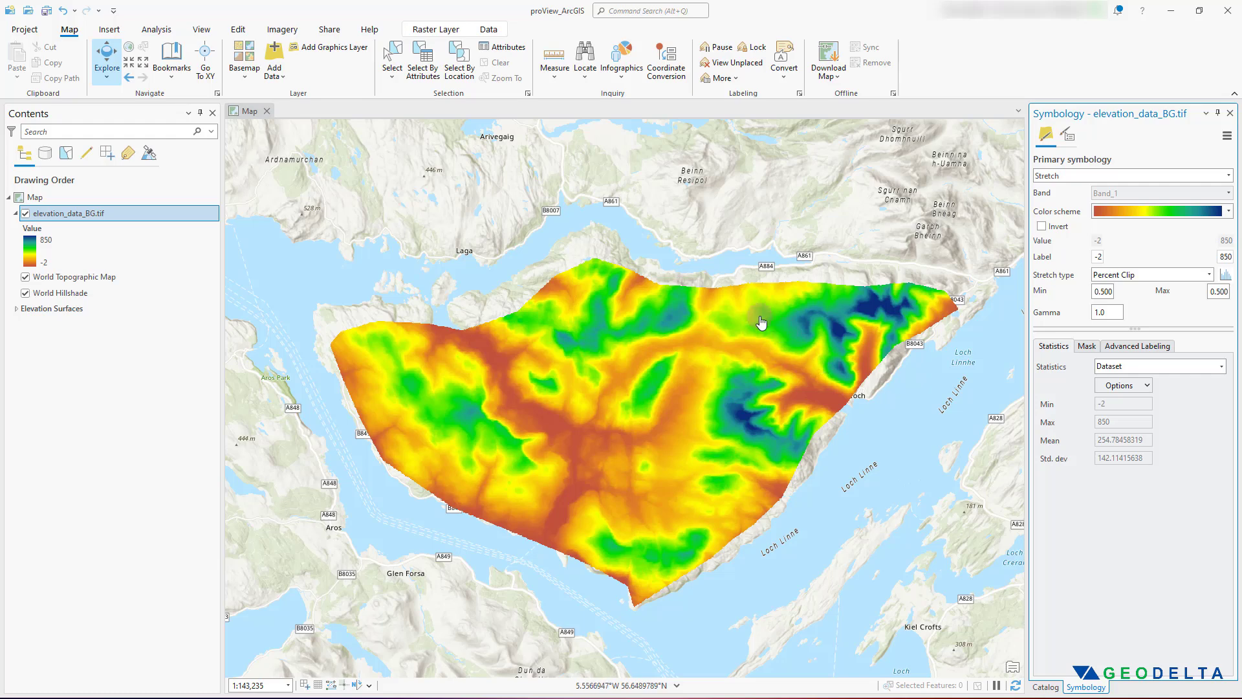
left_click(44, 244)
left_click(78, 211)
Add elevation_data_BG.tif from the 15. Profile View ArcGIS Pro folder to the map as an elevation source layer.
left_click(274, 73)
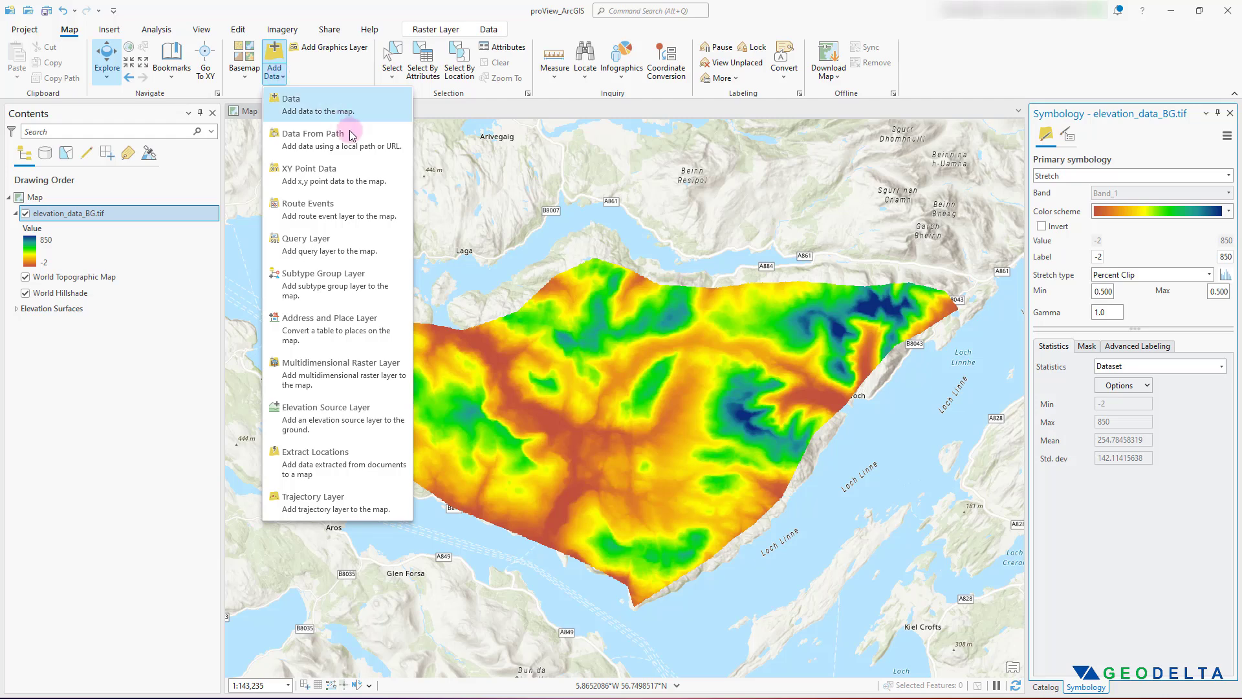
left_click(312, 420)
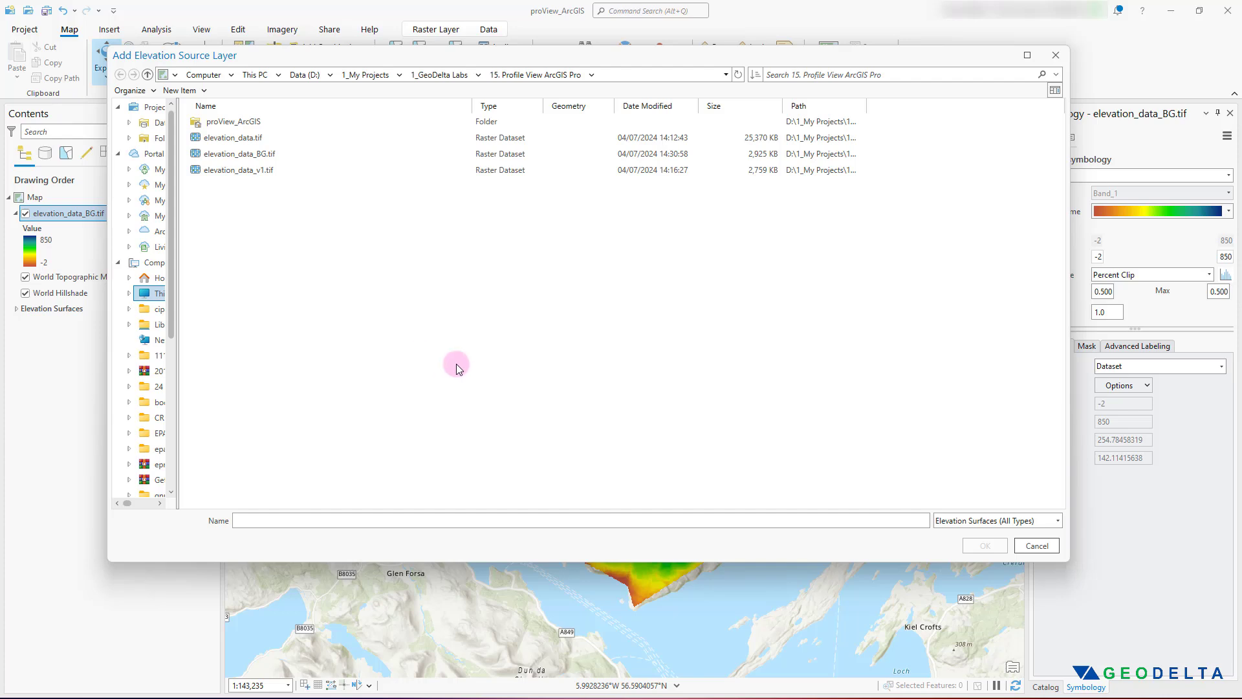
left_click_drag(227, 55, 292, 107)
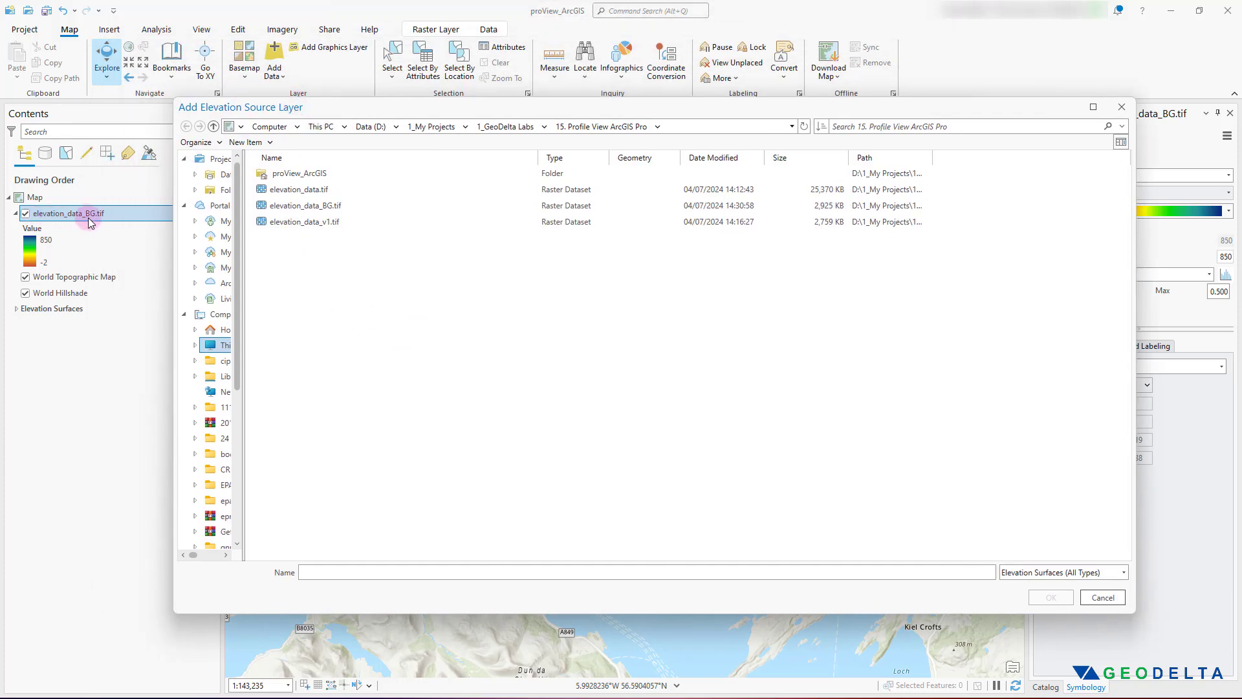
left_click(332, 208)
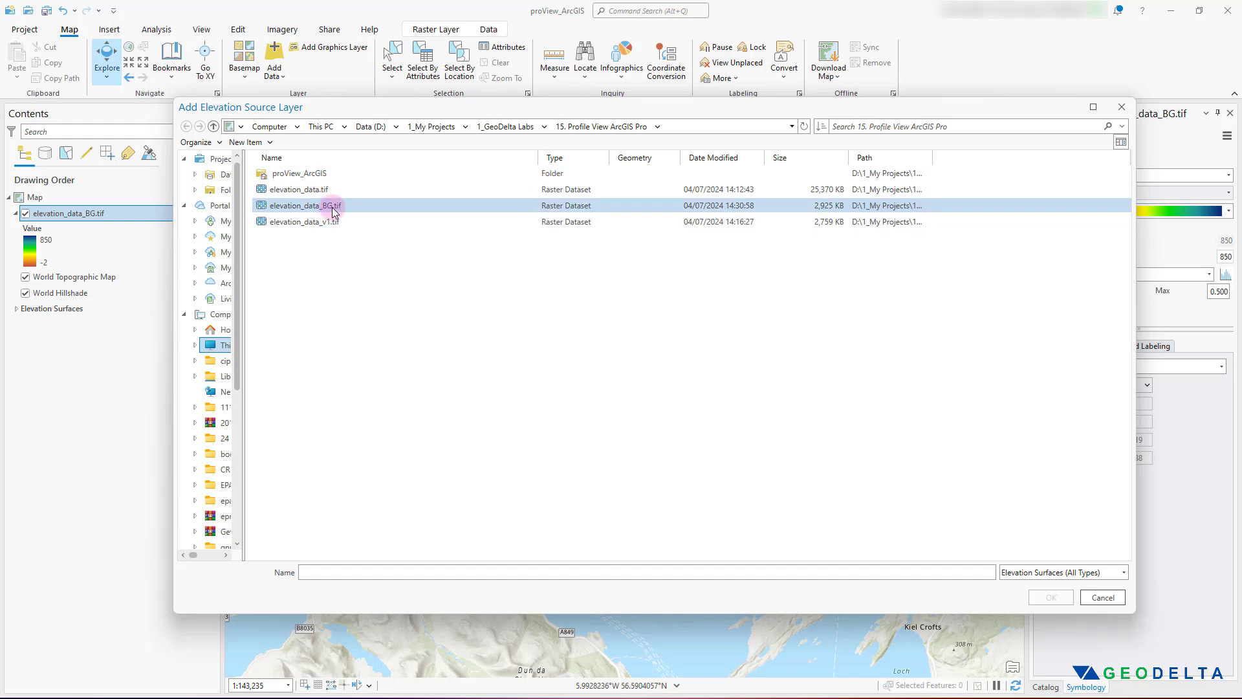
left_click(332, 211)
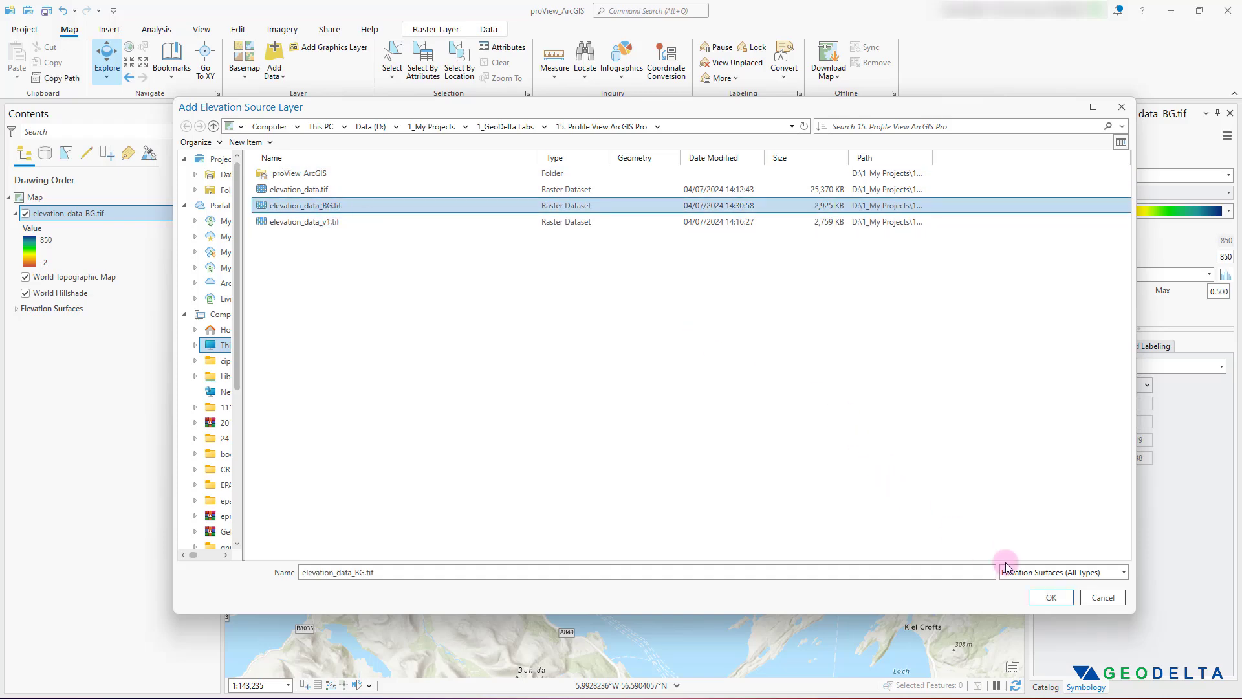
left_click(1050, 598)
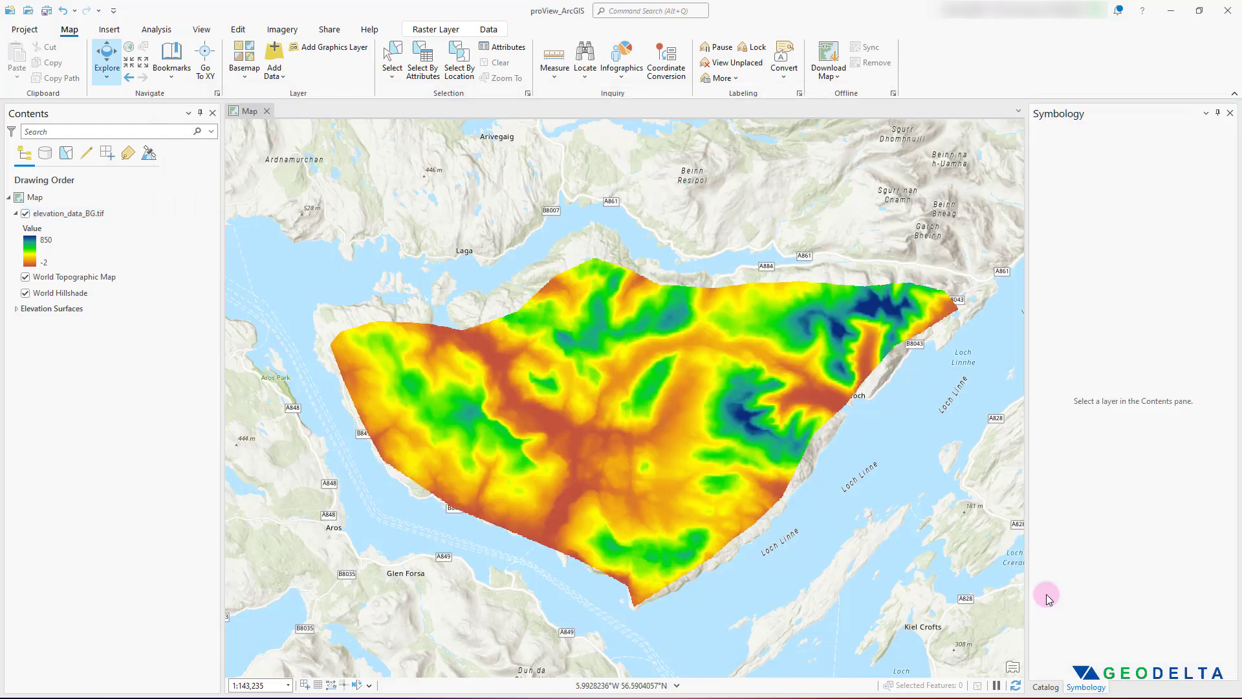
Expand the Elevation Surfaces group and check the elevation_data_BG.tif source listed under Ground.
left_click(16, 309)
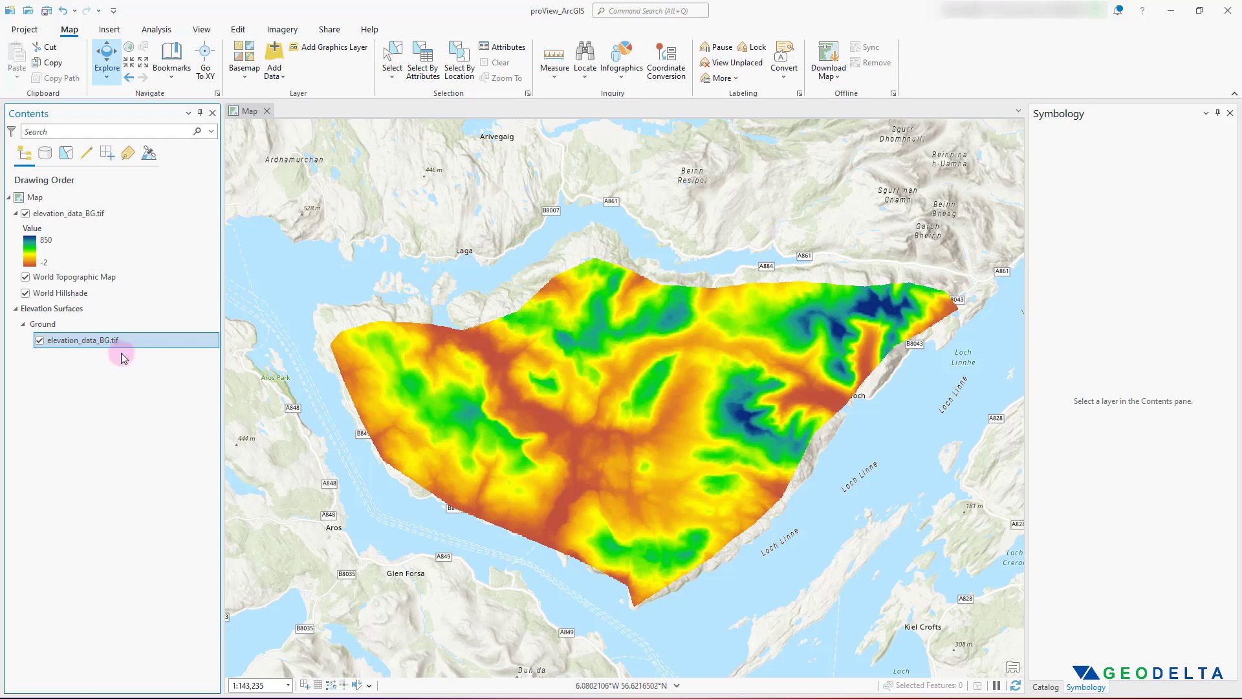
left_click(39, 341)
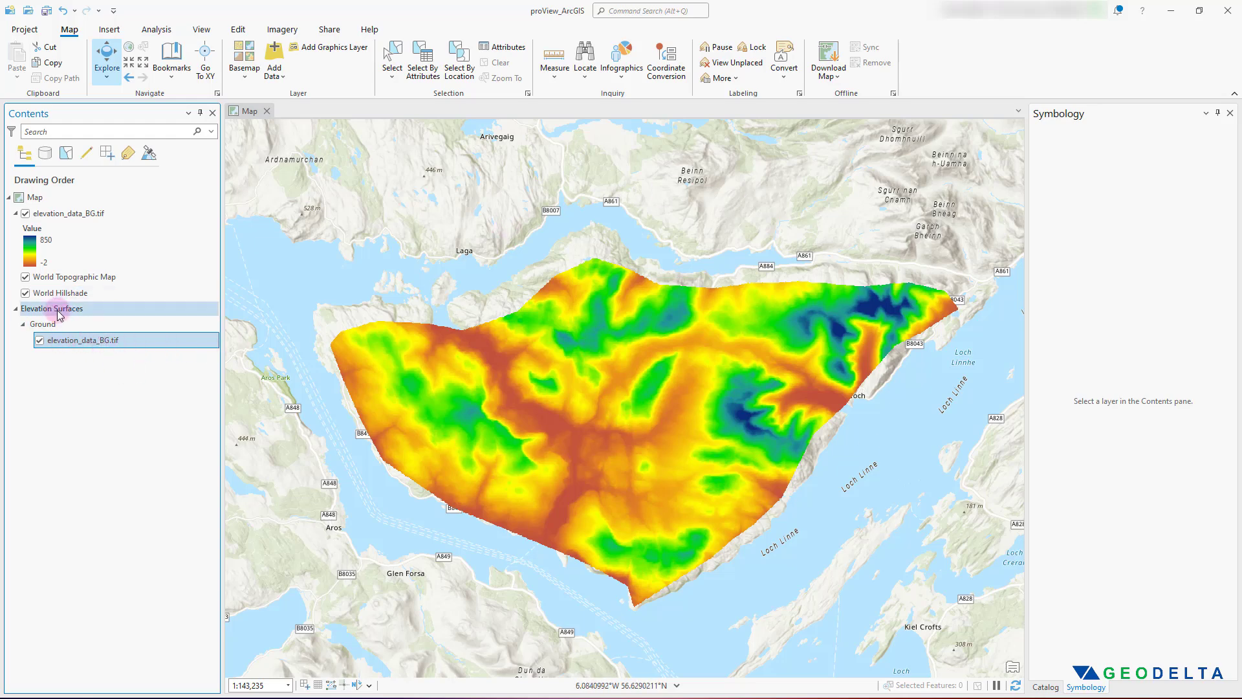
left_click(39, 339)
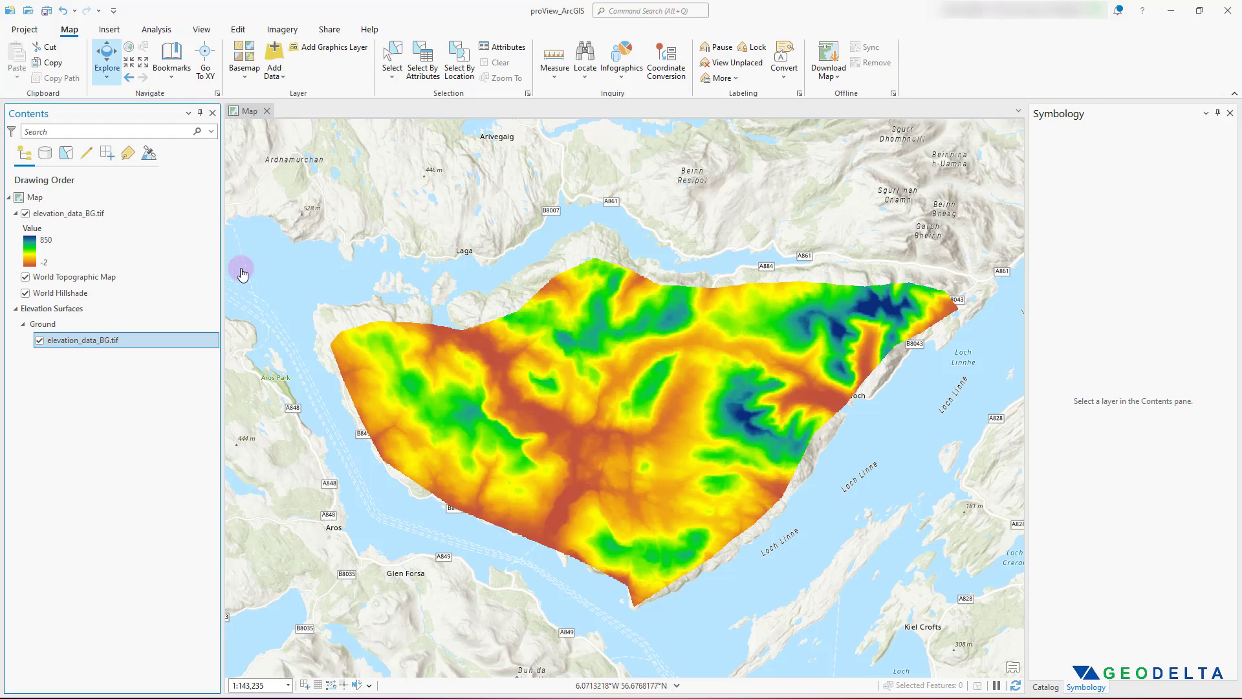
Start an Elevation Profile exploratory analysis with distance units in Meters and Interactive Placement as the creation method.
left_click(157, 29)
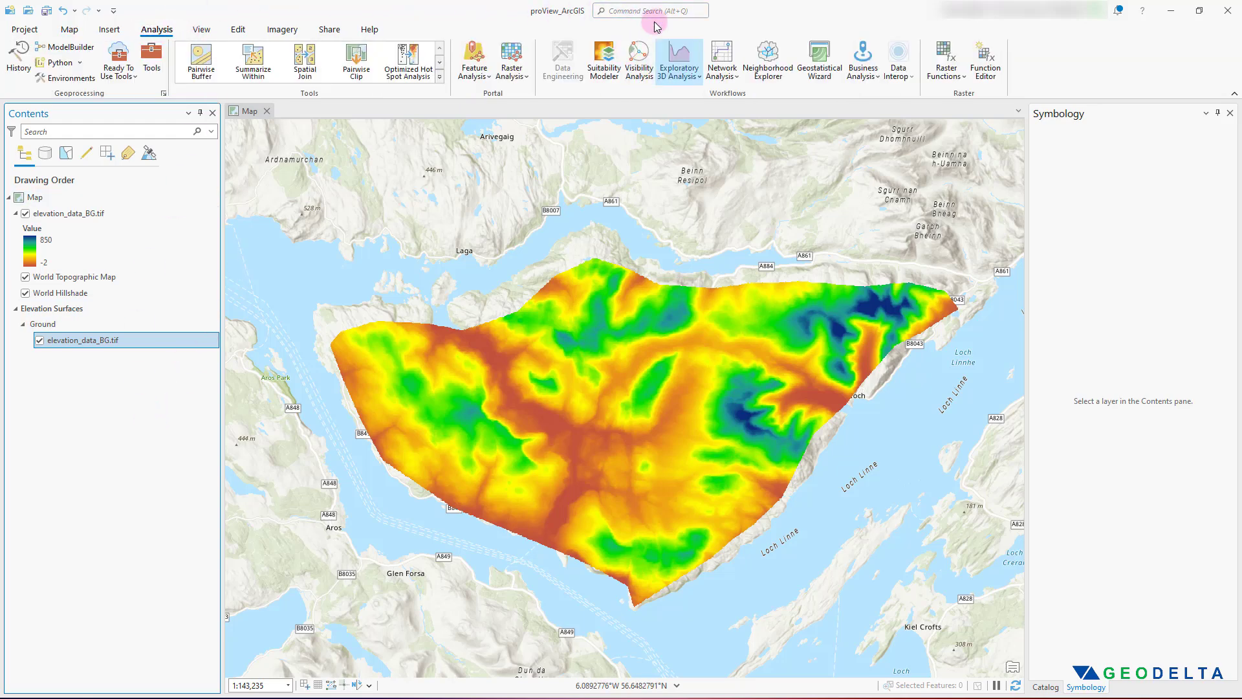
left_click(697, 81)
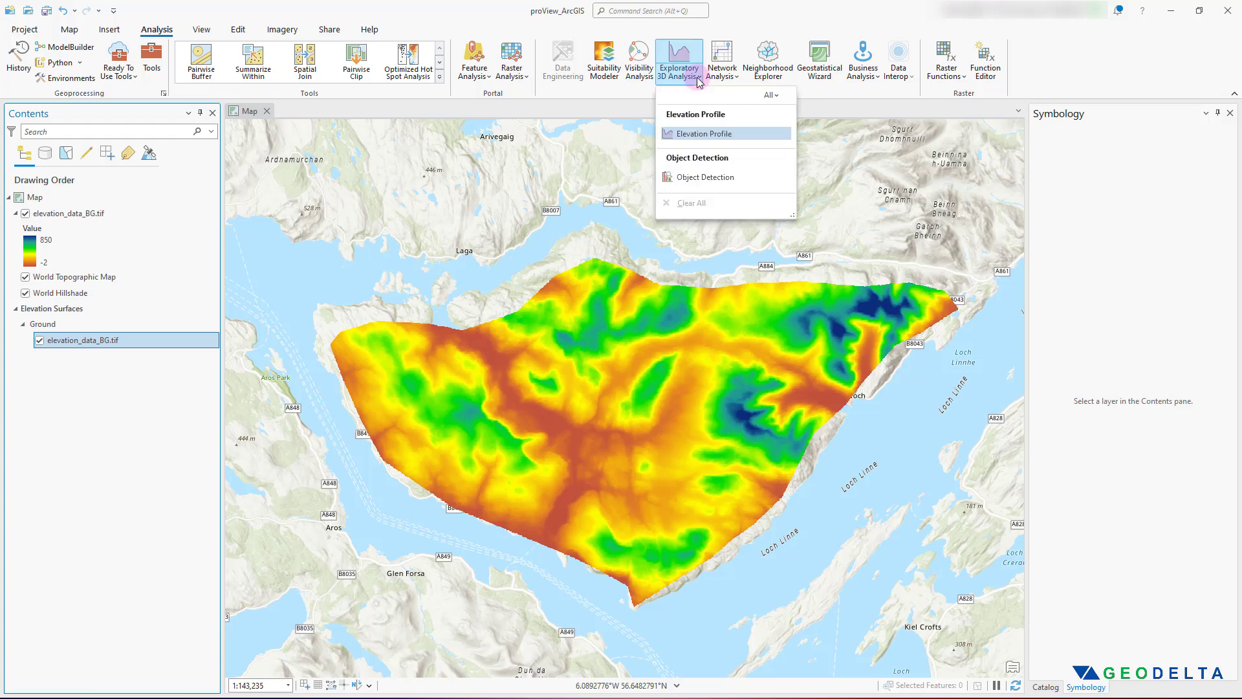
left_click(704, 134)
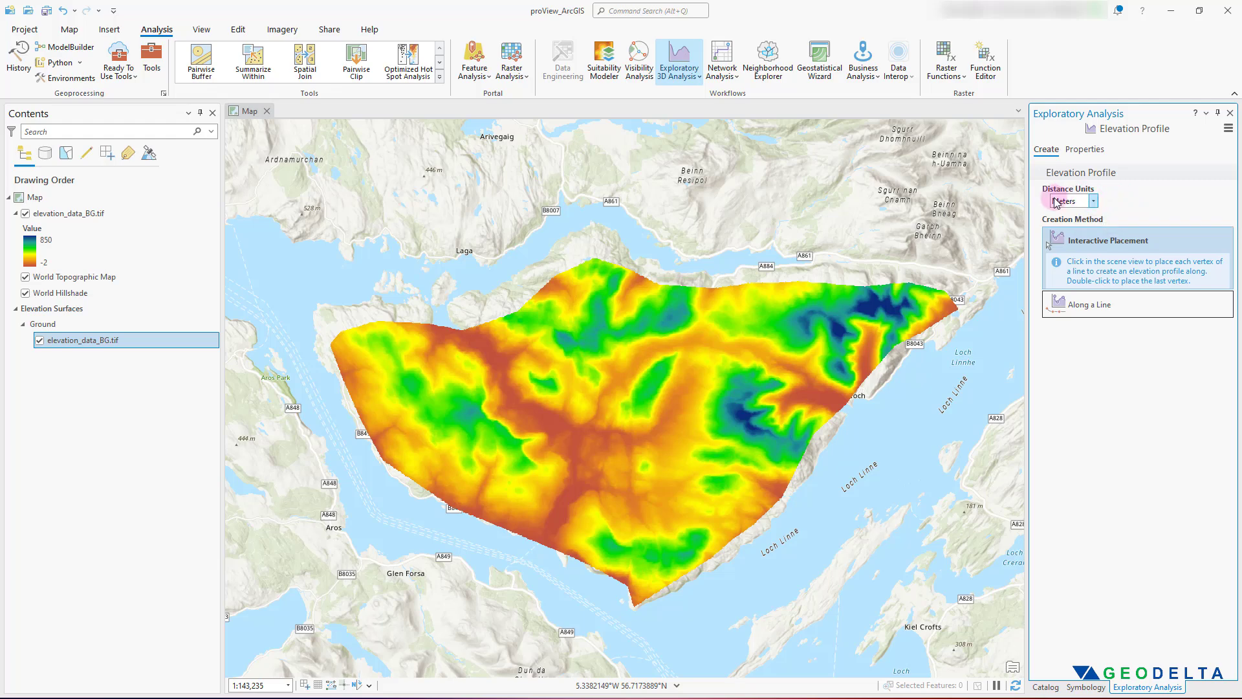
left_click(1092, 201)
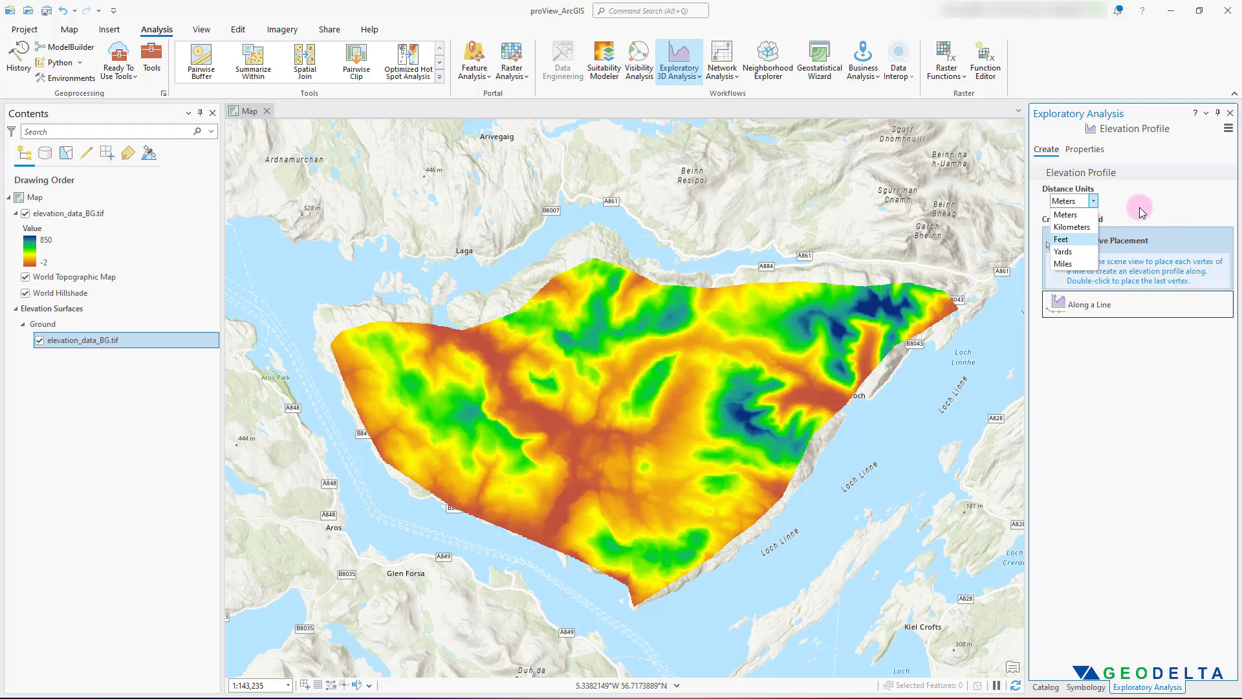
left_click(1078, 208)
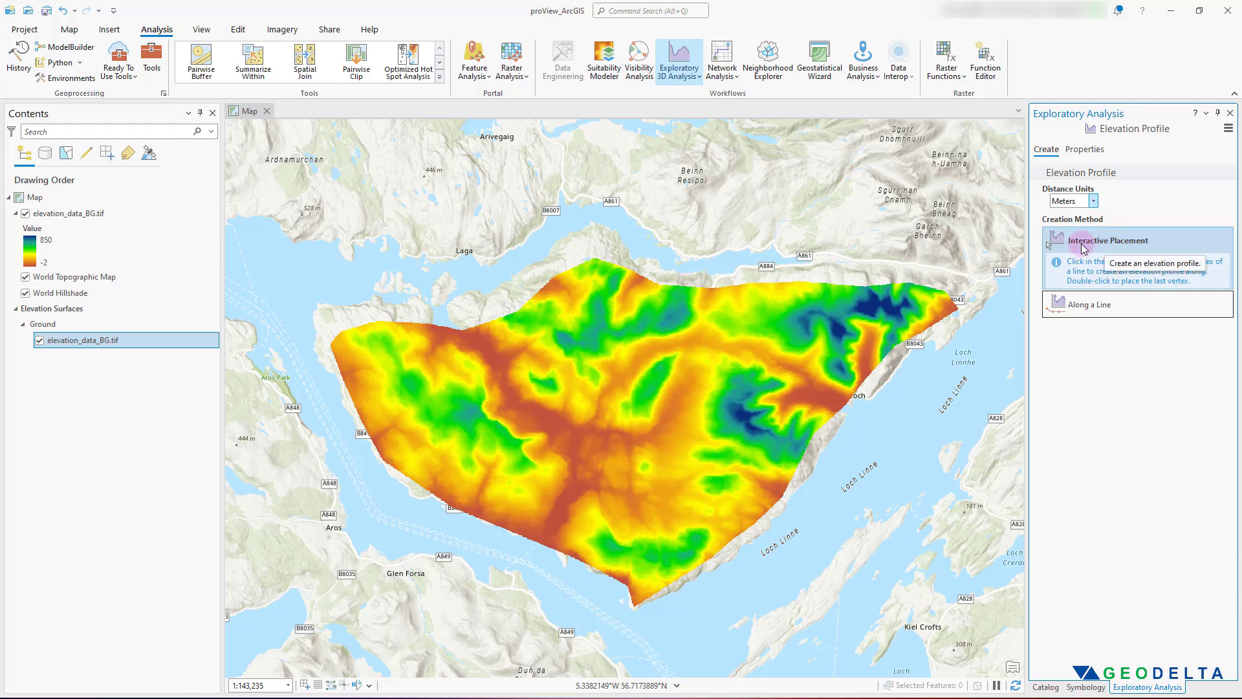
left_click(1121, 253)
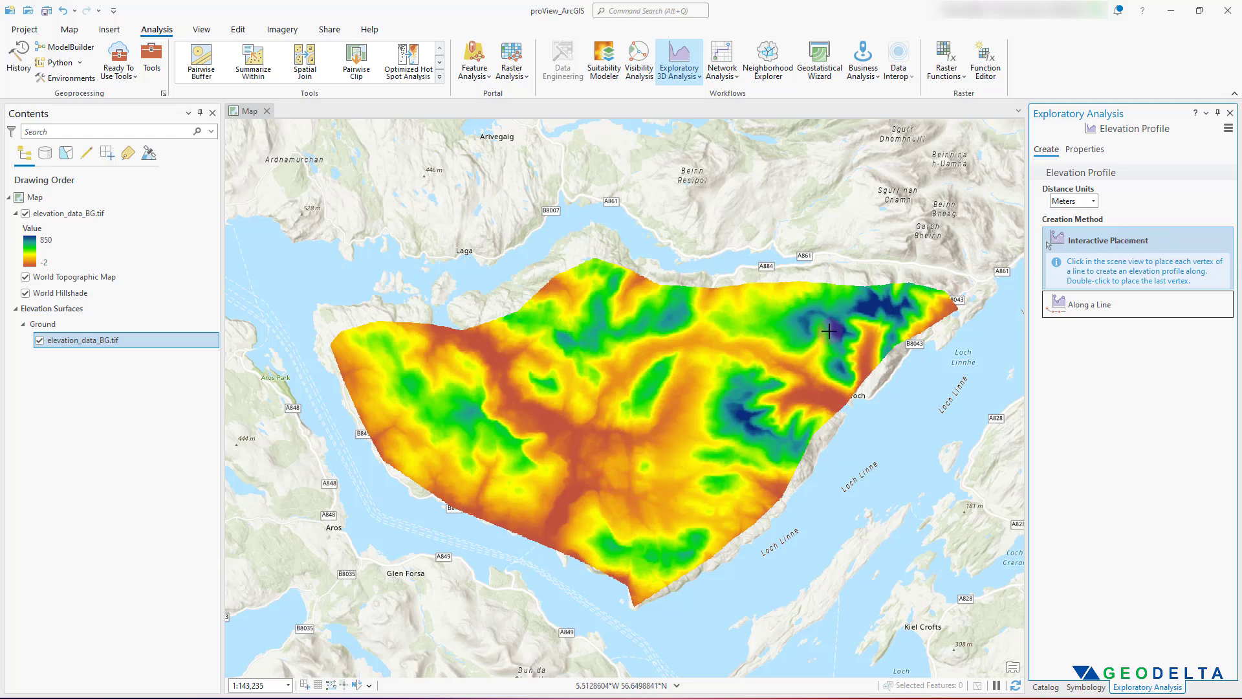
Draw a multi-vertex profile line from the northeastern high ground, past the eastern peak, to the low valley in the southwest of the raster.
left_click(673, 429)
scroll(879, 314, "up", 2)
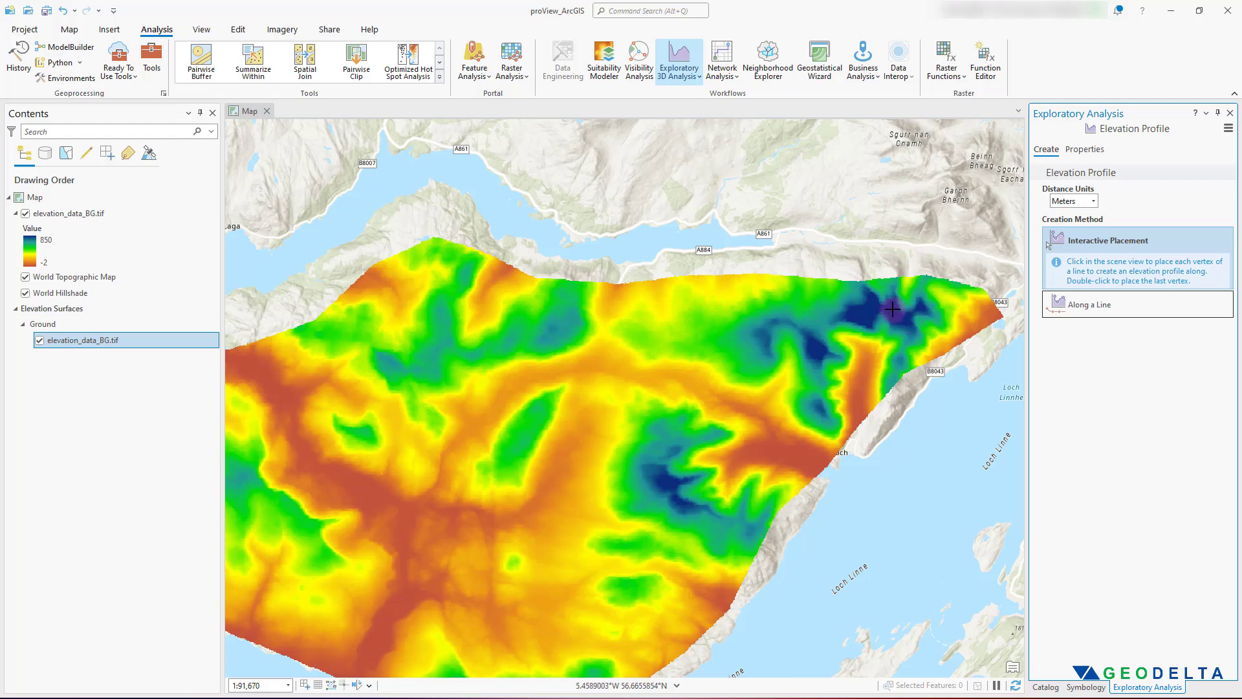
mouse_move(892, 311)
left_mouse_down()
mouse_move(831, 315)
mouse_move(673, 365)
left_mouse_up()
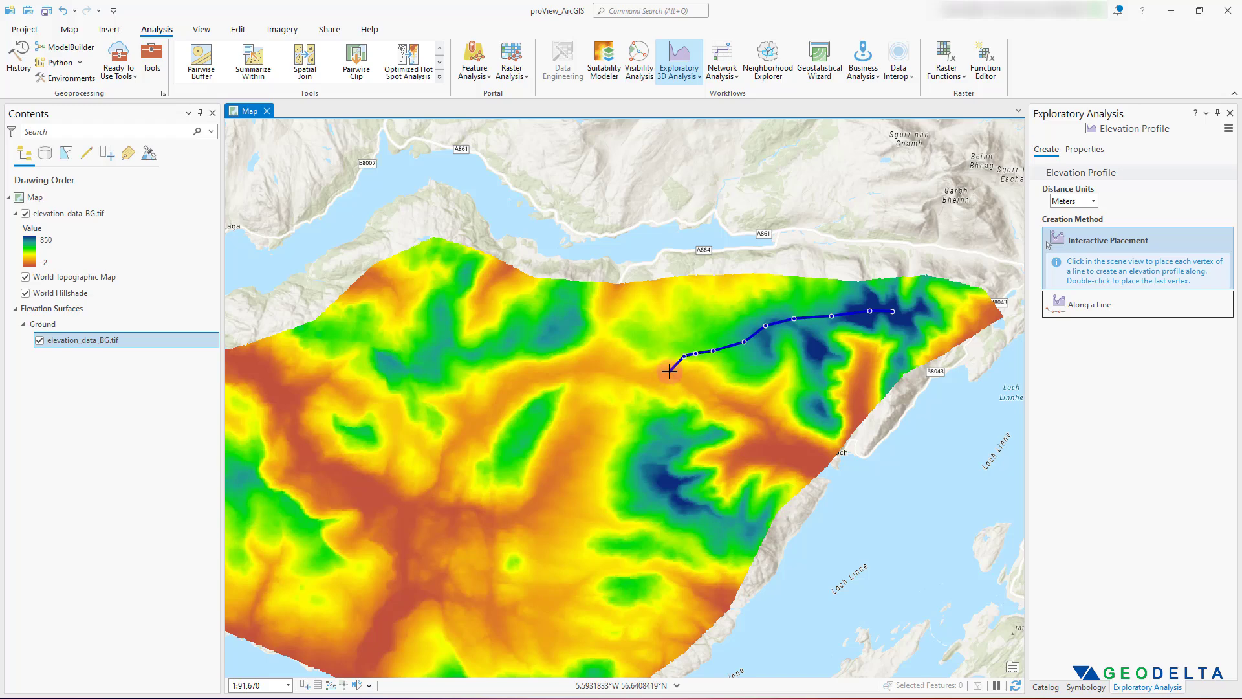
left_click_drag(665, 373, 643, 439)
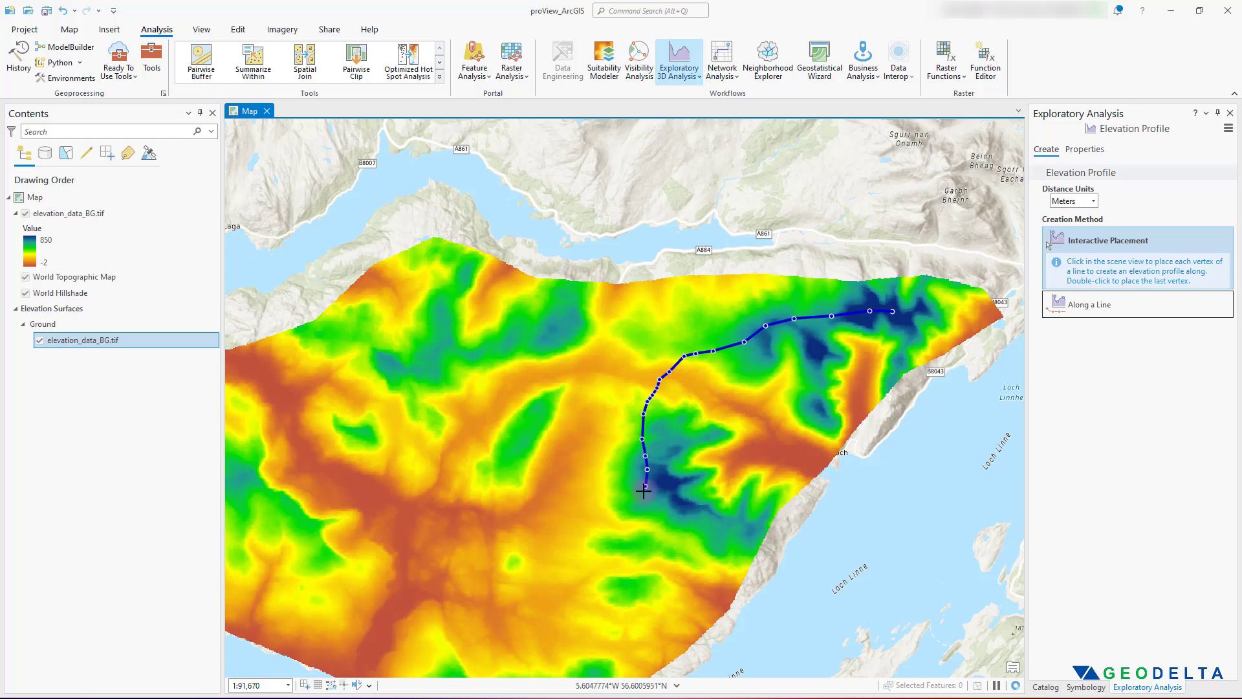
mouse_move(641, 501)
left_mouse_down()
mouse_move(631, 518)
mouse_move(526, 527)
left_mouse_up()
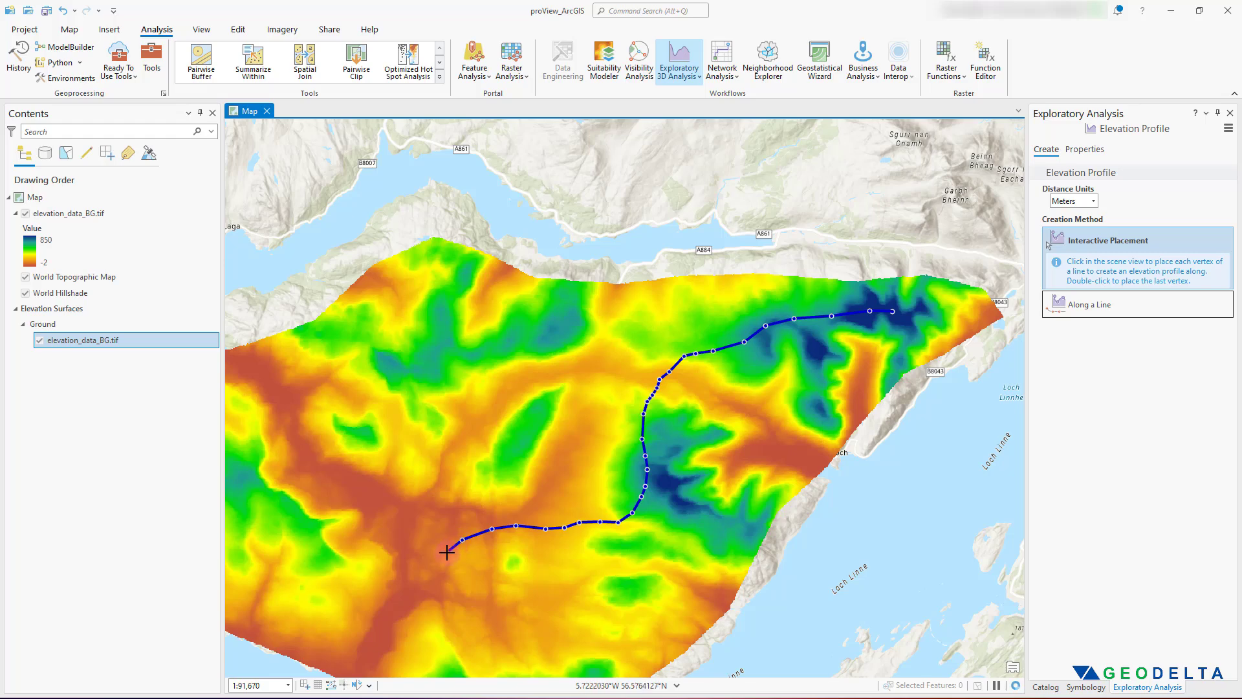
double_click(396, 598)
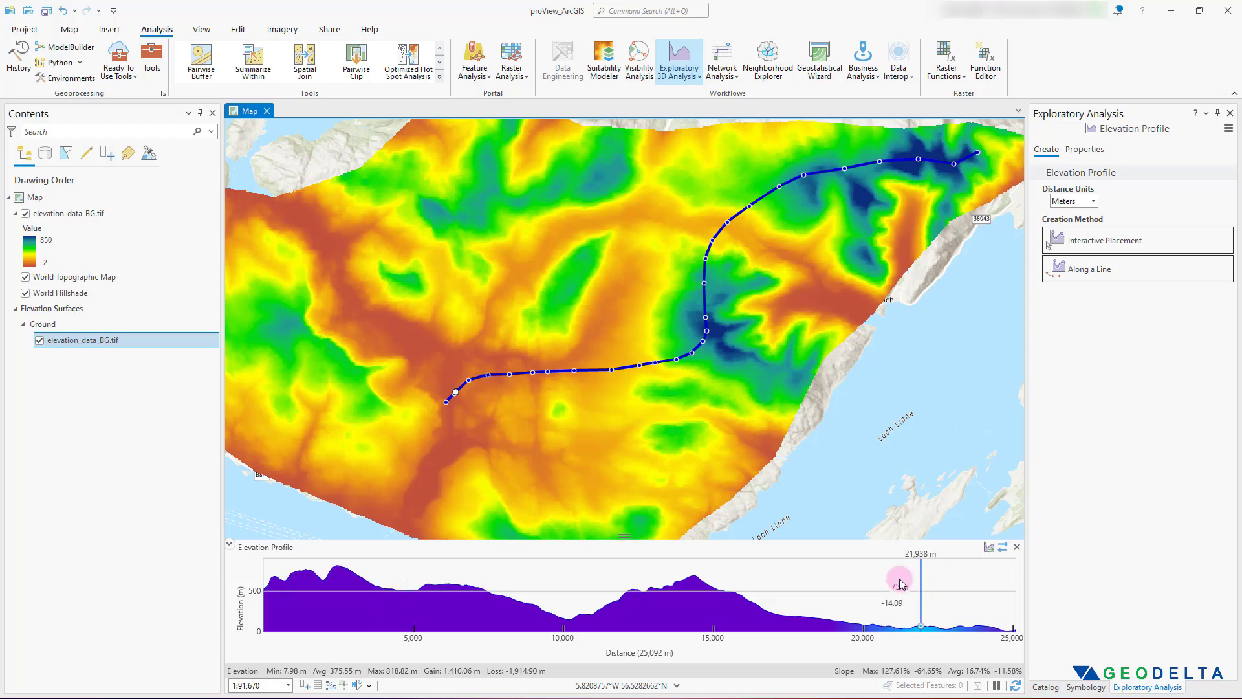
Reverse the direction of the elevation profile and enlarge its chart, keeping the whole profile line in the map view.
left_click(1003, 548)
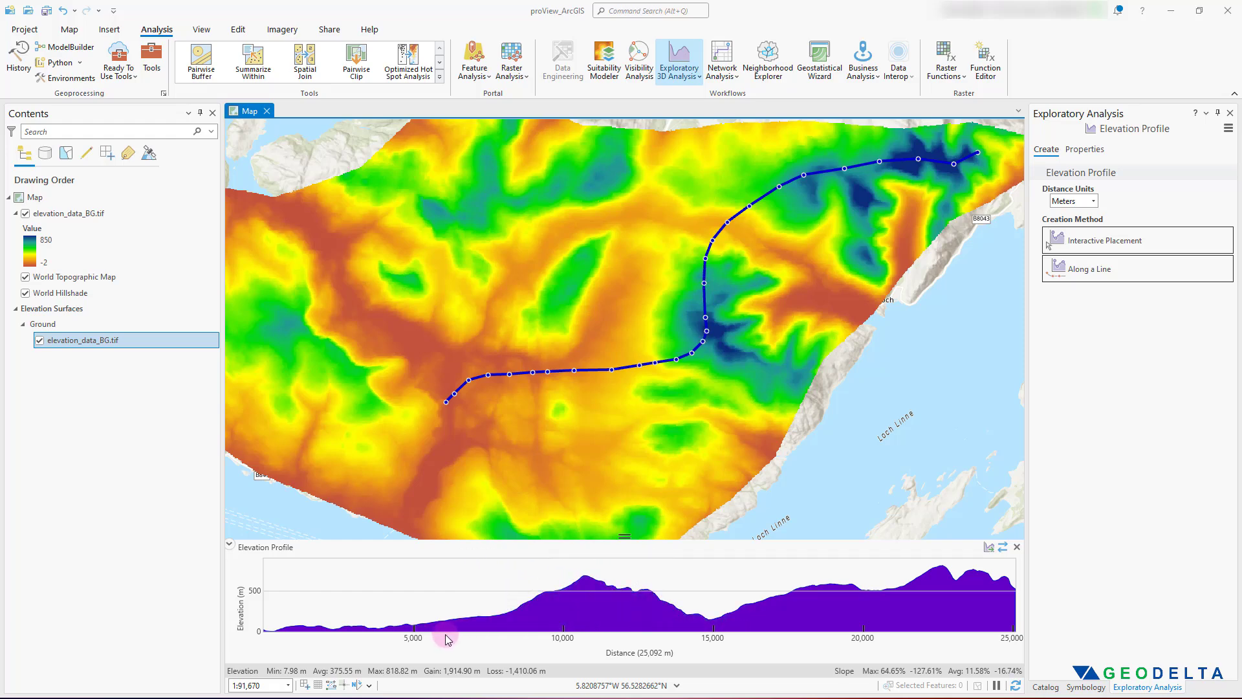
mouse_move(380, 631)
left_mouse_down()
mouse_move(311, 624)
mouse_move(457, 569)
mouse_move(520, 527)
mouse_move(524, 419)
left_mouse_up()
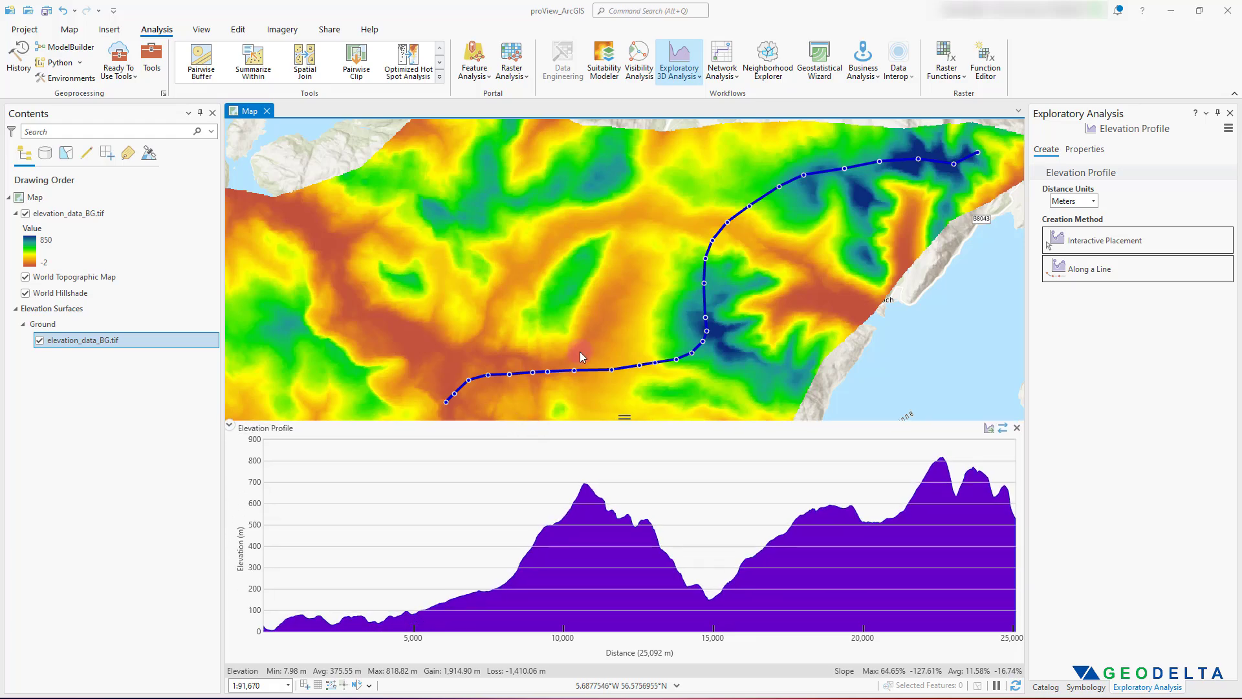
scroll(585, 328, "down", 2)
left_click_drag(654, 337, 614, 310)
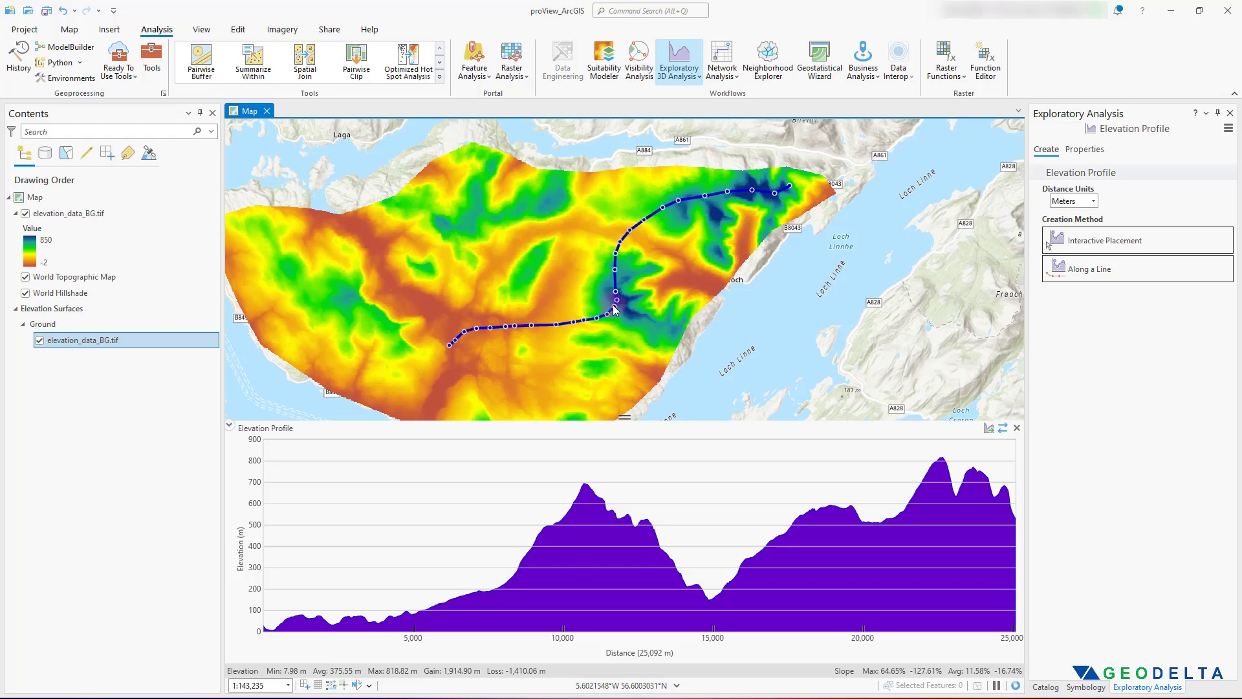
Set the elevation profile's graph color to yellow and its highlight color to bright green.
scroll(620, 304, "up", 2)
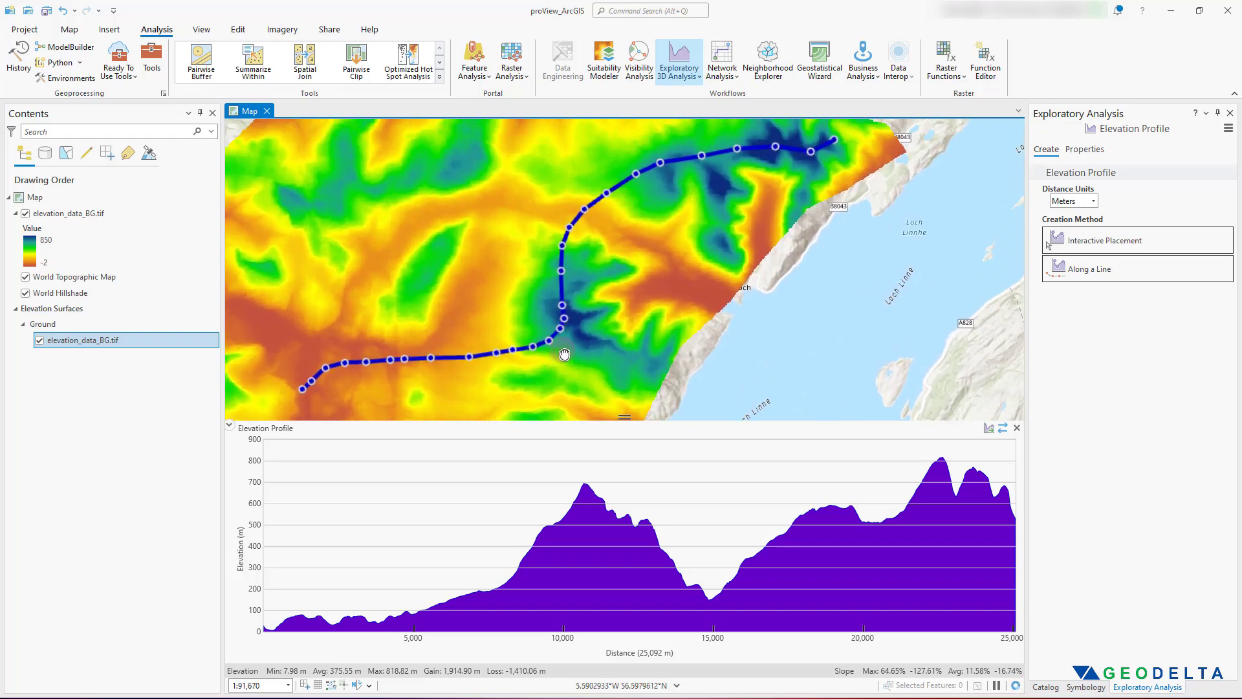
scroll(604, 335, "down", 2)
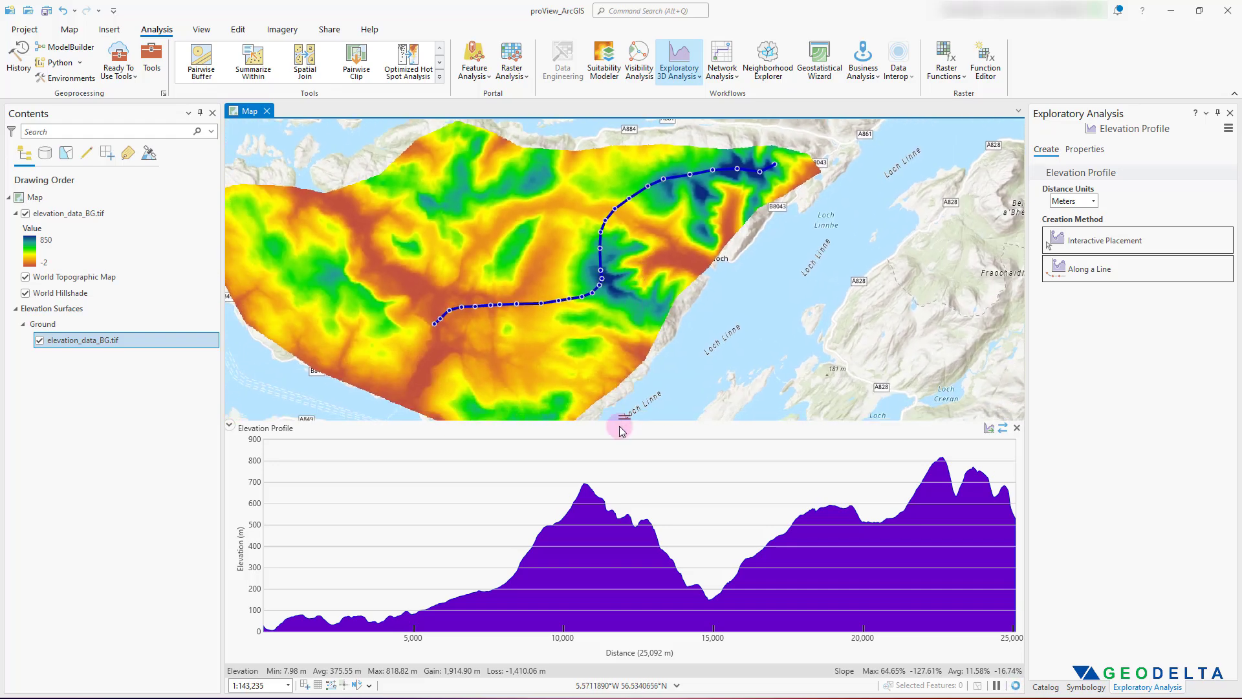
left_click_drag(623, 419, 623, 356)
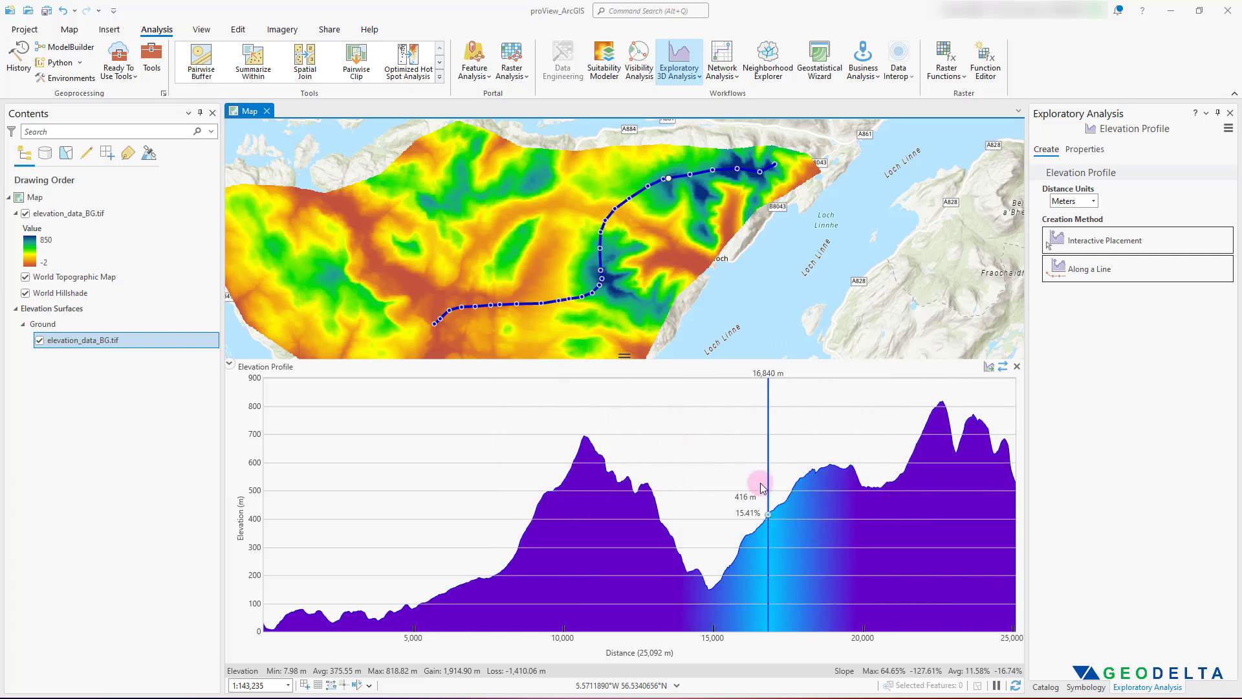
left_click(1087, 153)
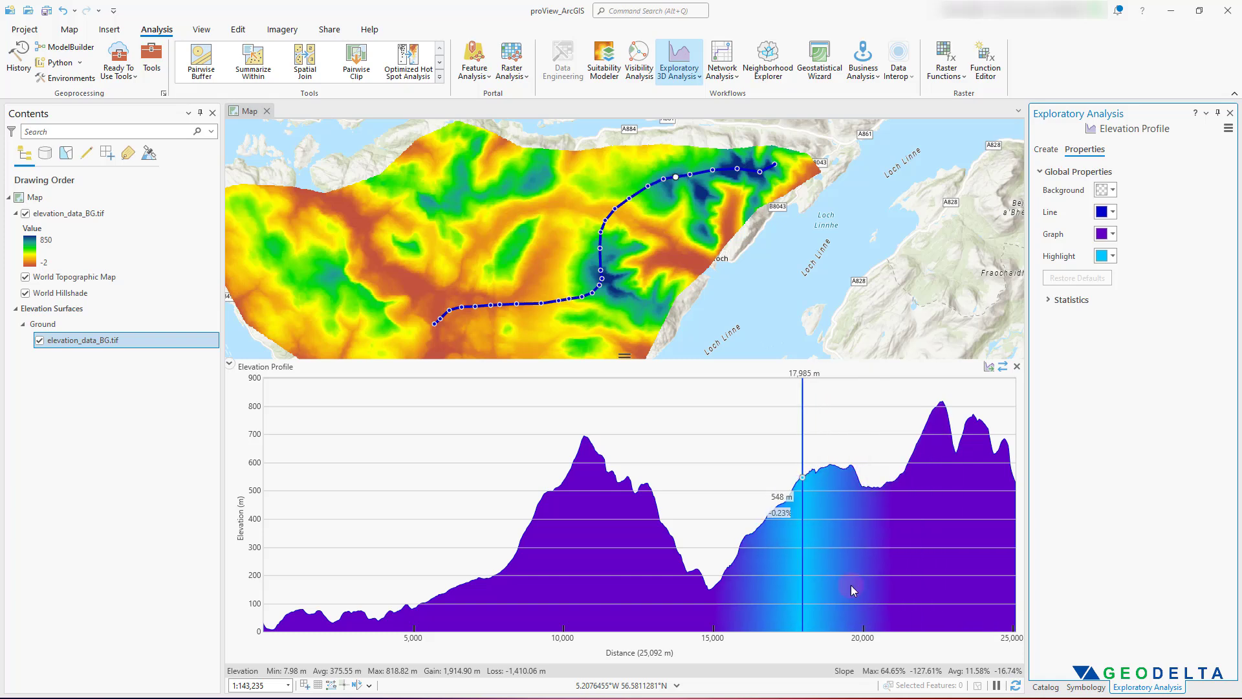
left_click(1110, 235)
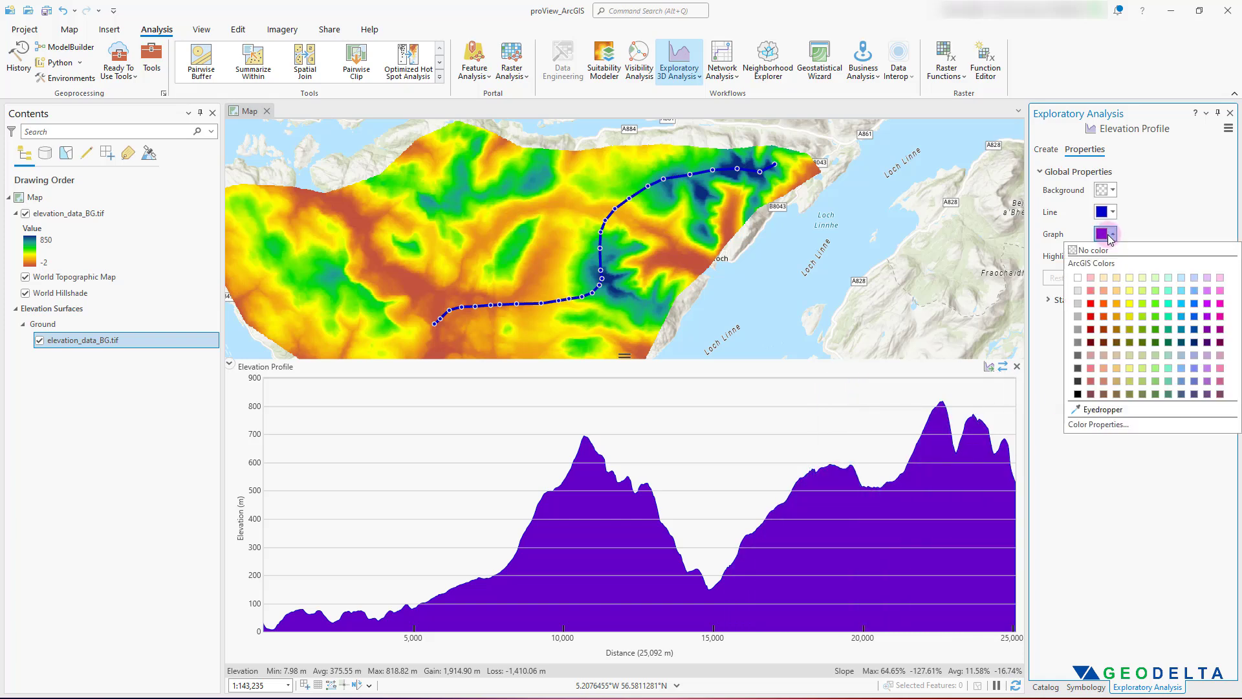
left_click(1130, 304)
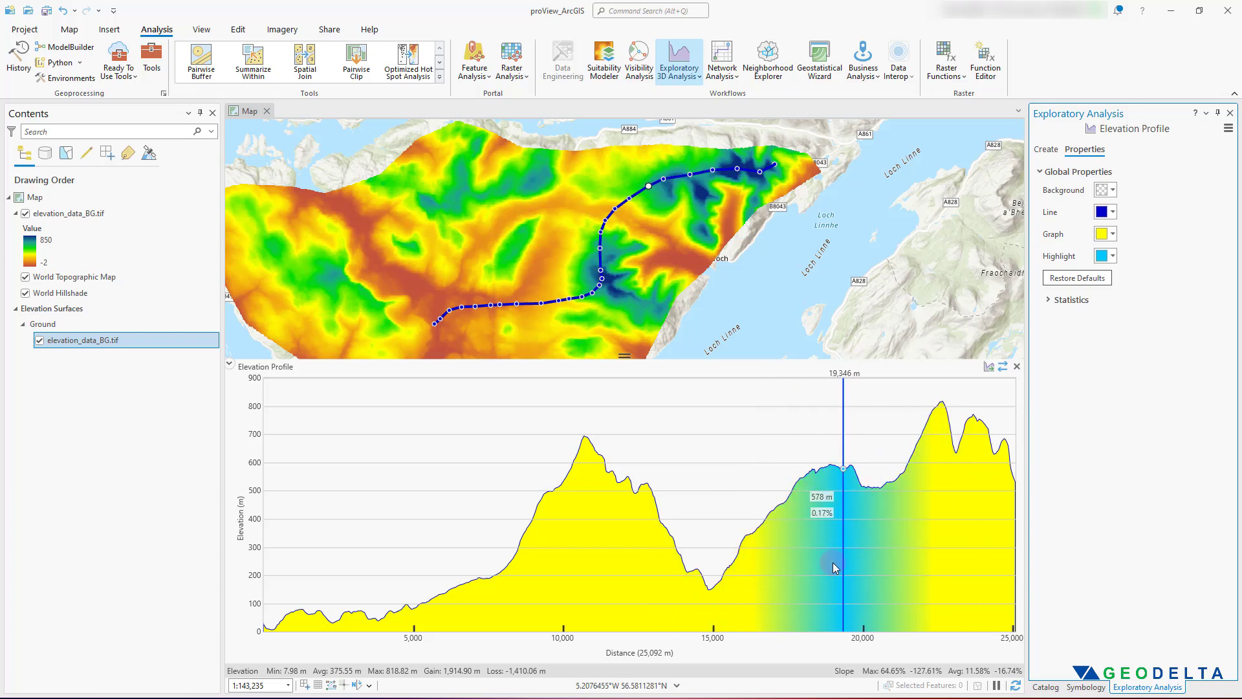
left_click(1112, 258)
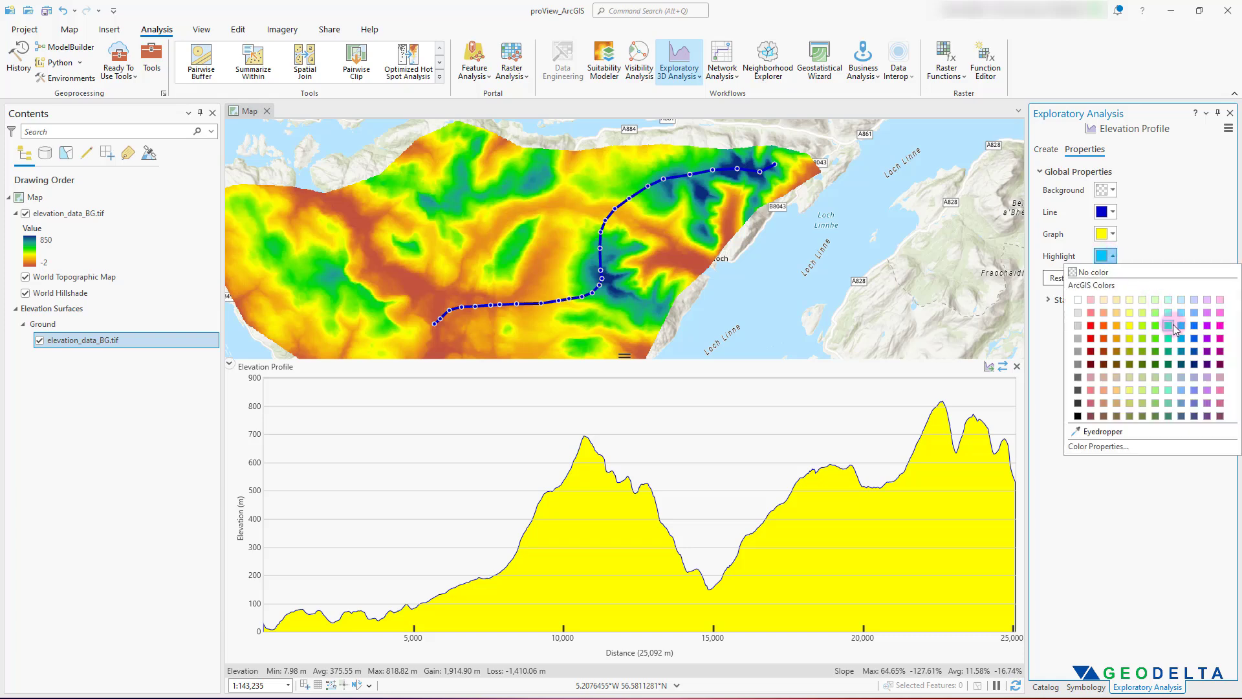
left_click(1154, 324)
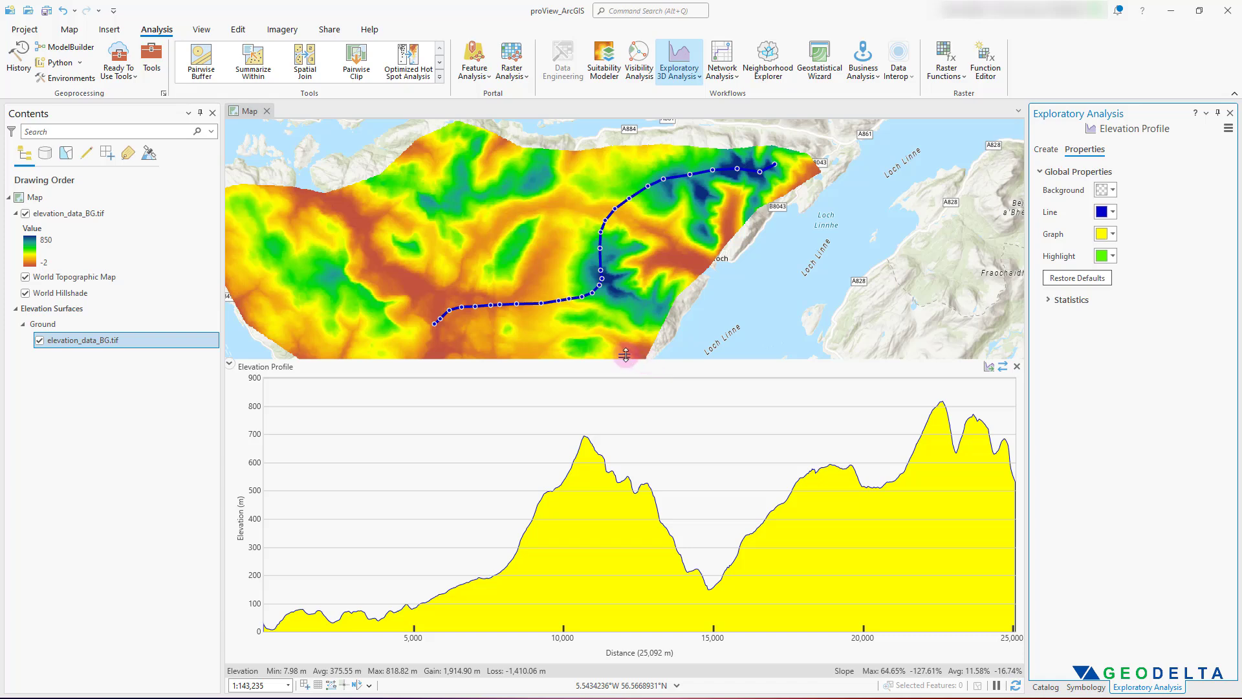
left_click_drag(625, 355, 626, 420)
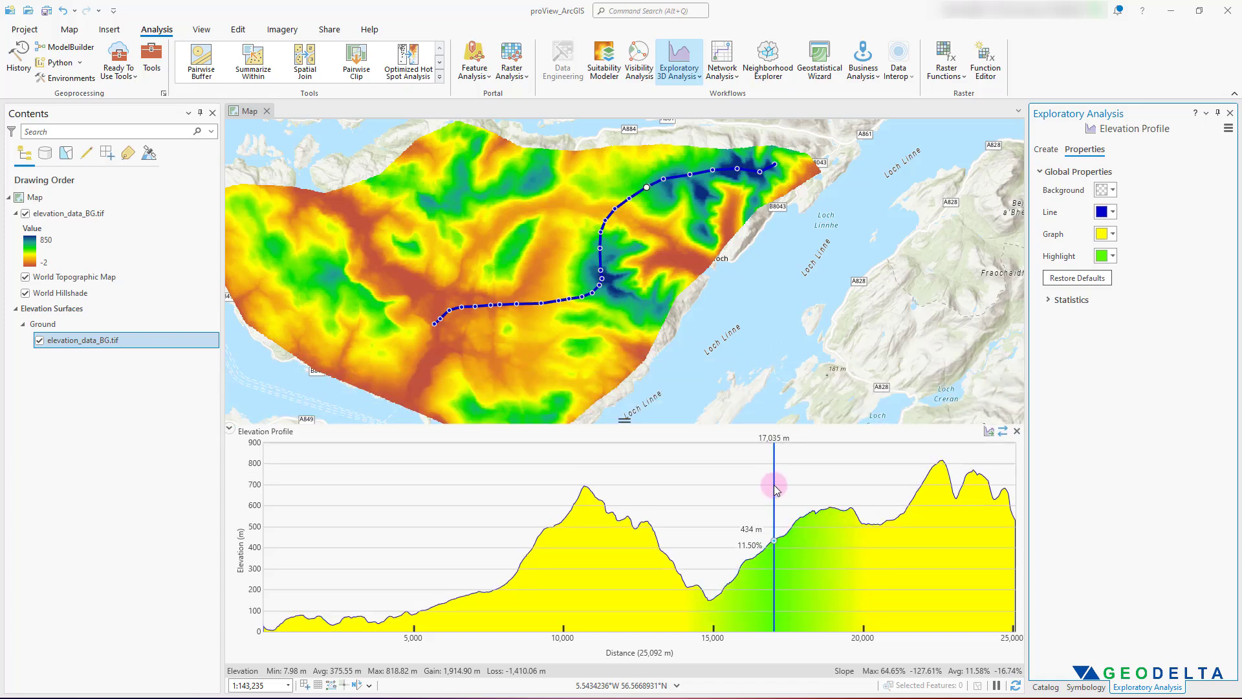
Check which export formats are offered for the elevation profile chart.
left_click(988, 432)
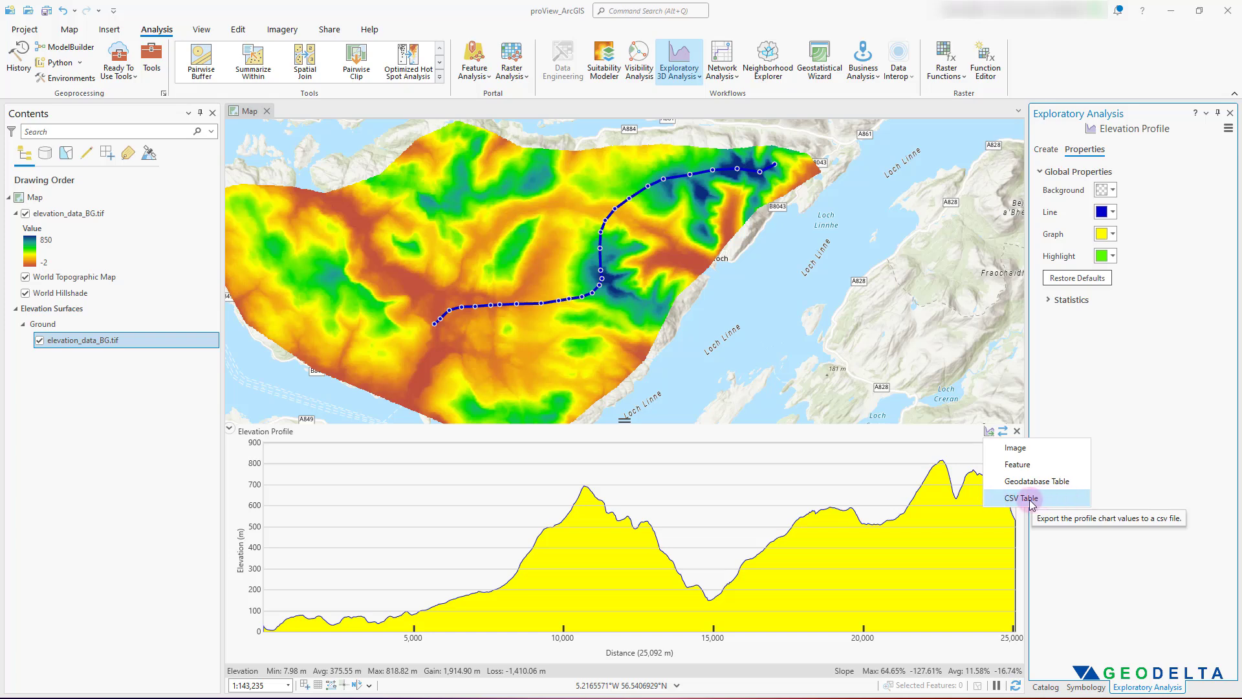
left_click(894, 440)
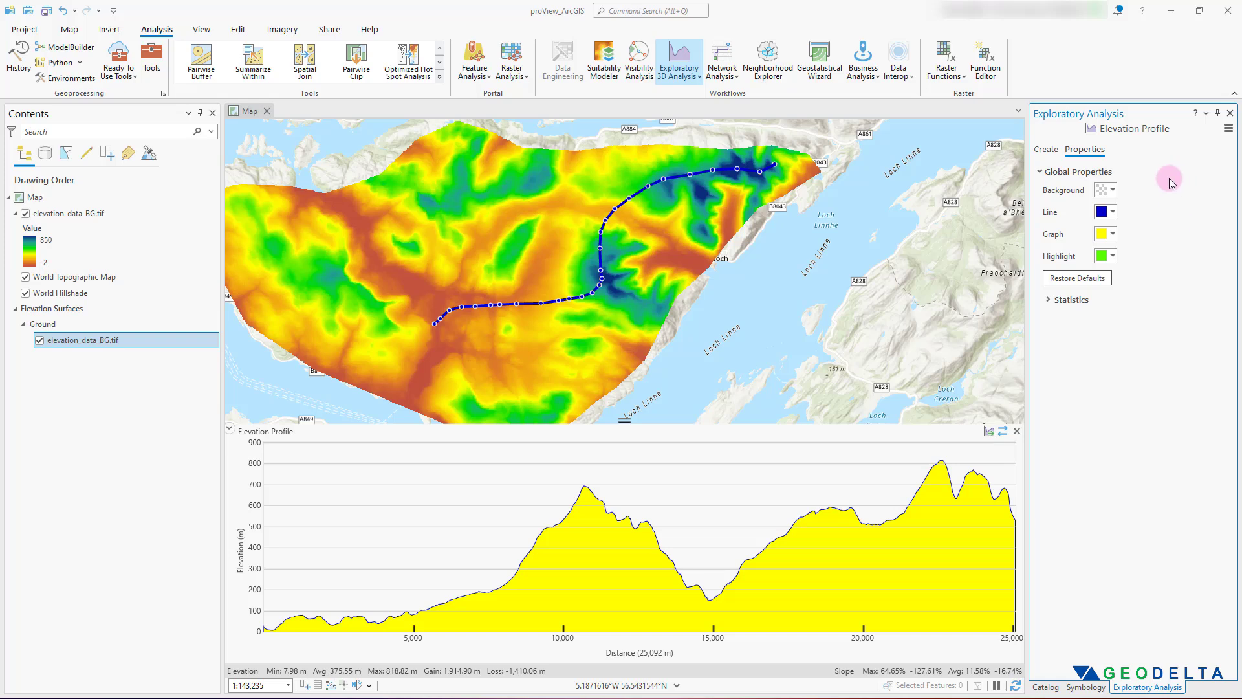
Switch the elevation profile's creation method to Along a Line and close the interactively drawn profile.
left_click(1046, 149)
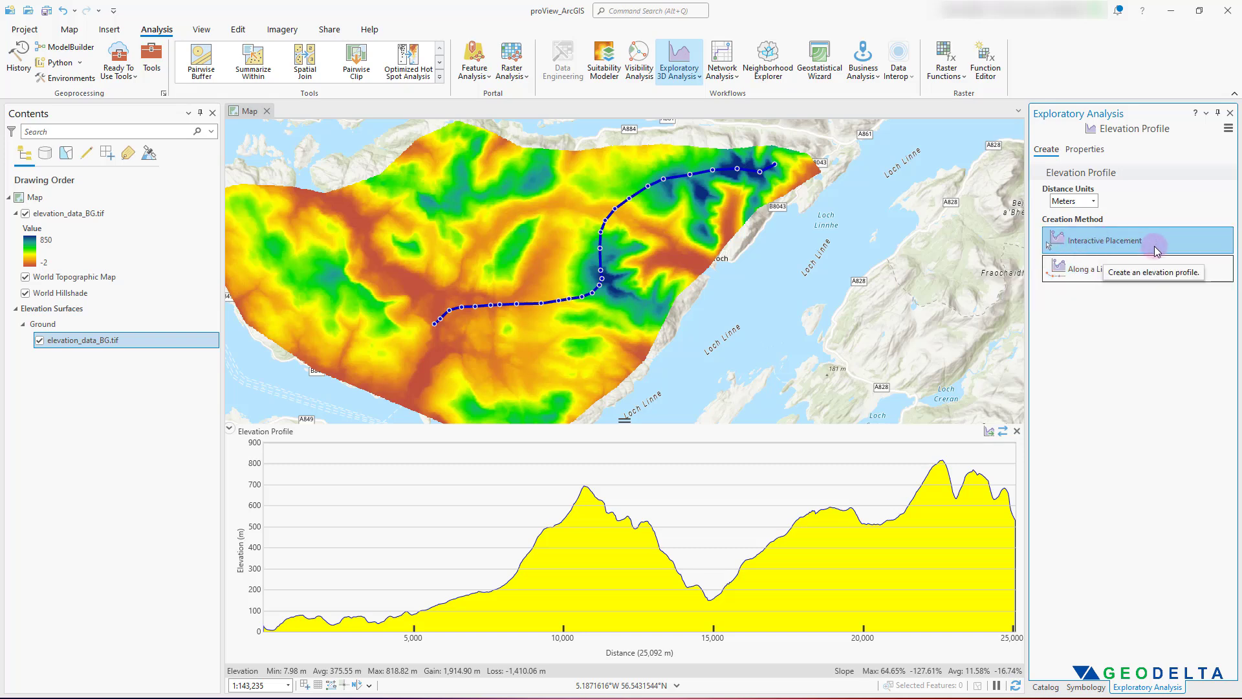
left_click(1102, 273)
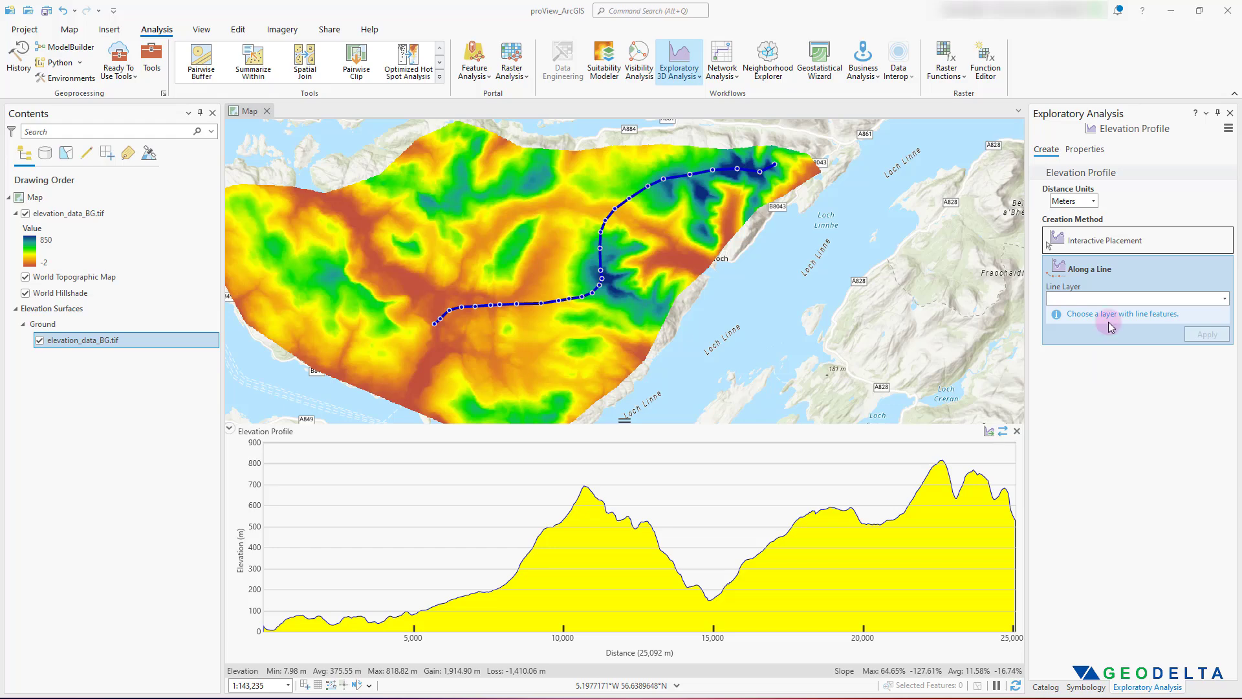
left_click(1016, 431)
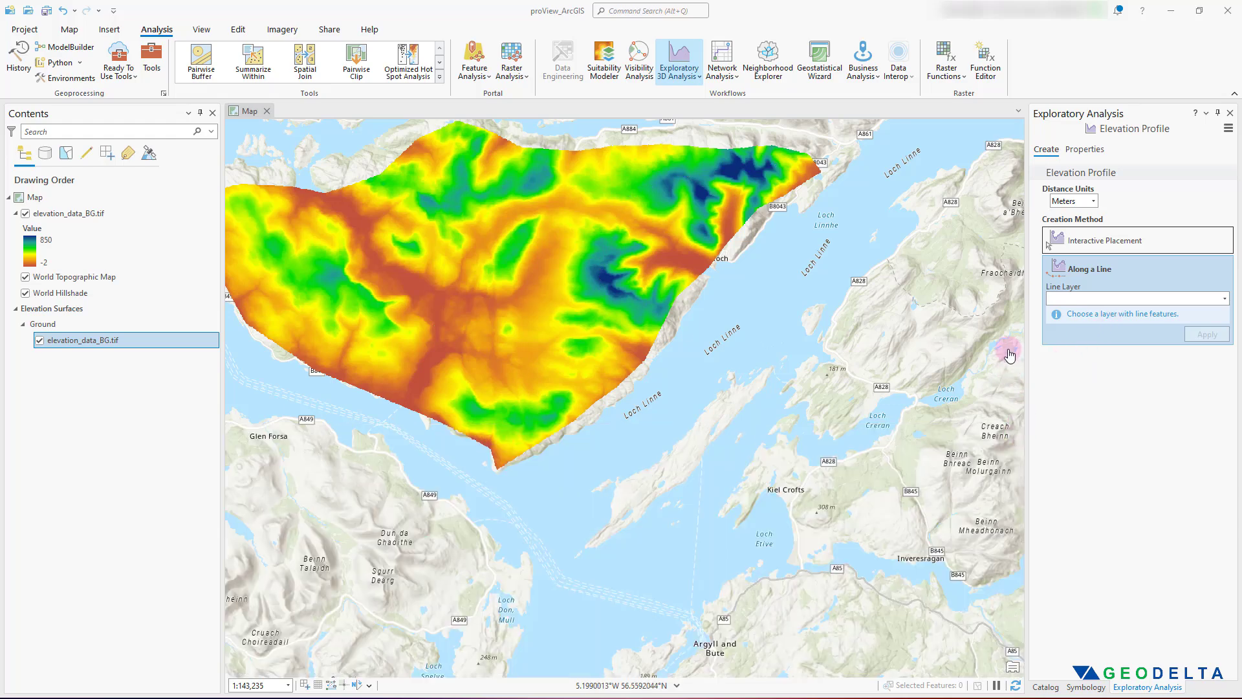
Add the Rivers.shp shapefile from the 15. Profile View ArcGIS Pro project folder to the map.
left_click_drag(749, 291, 831, 392)
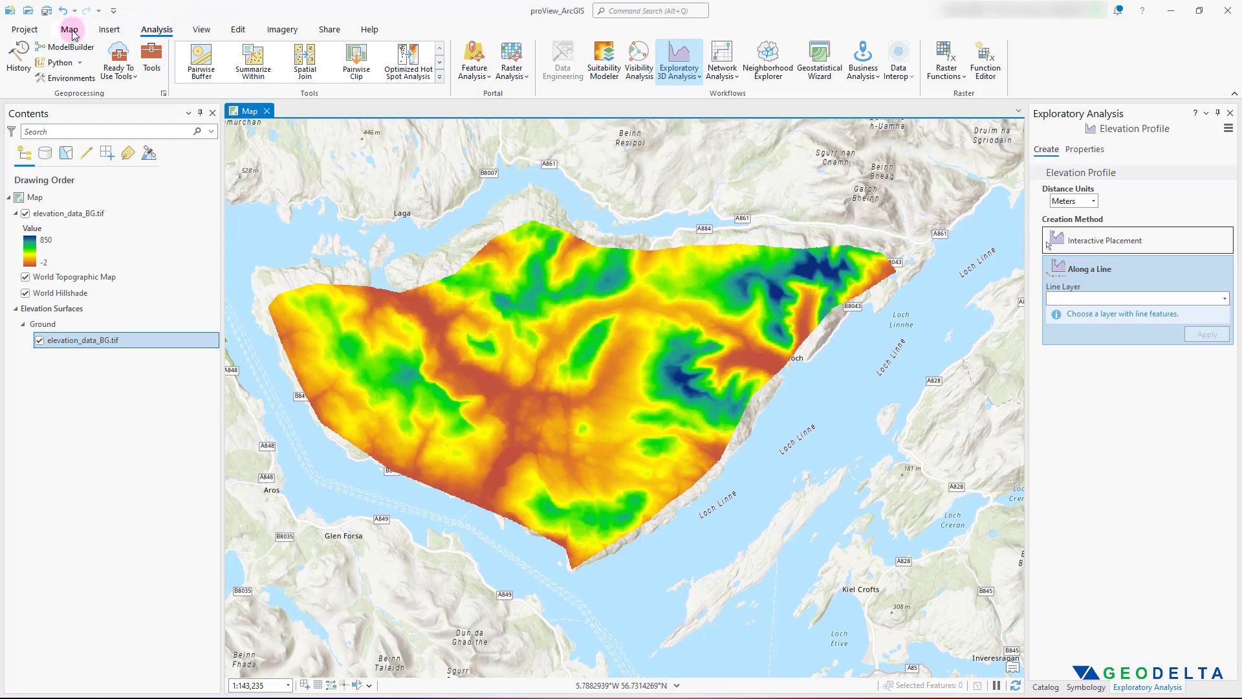
left_click(201, 30)
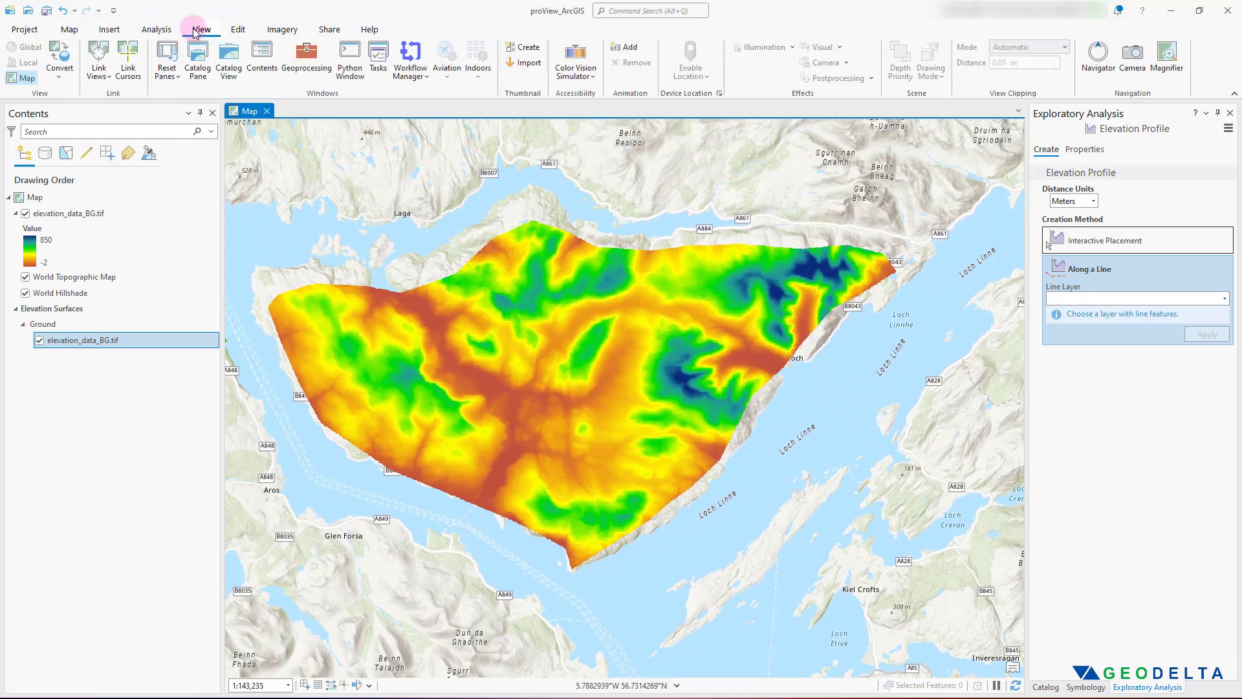
left_click(200, 59)
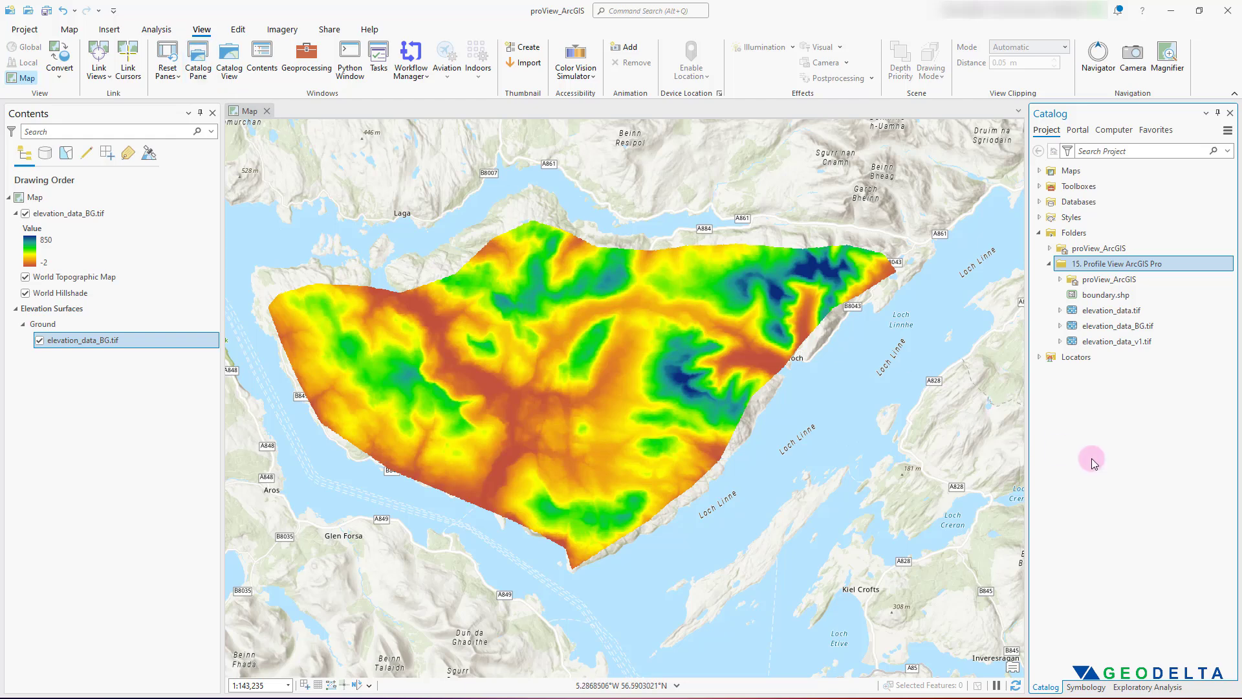
left_click(1100, 357)
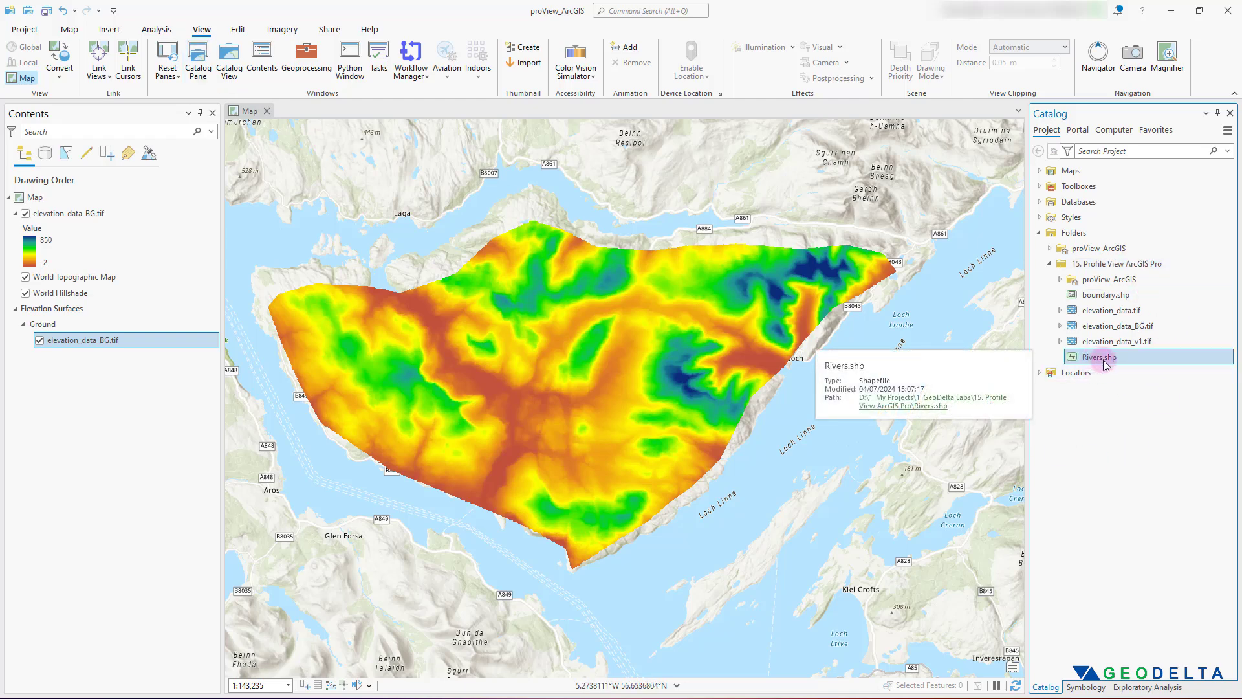
left_click_drag(1091, 360, 695, 313)
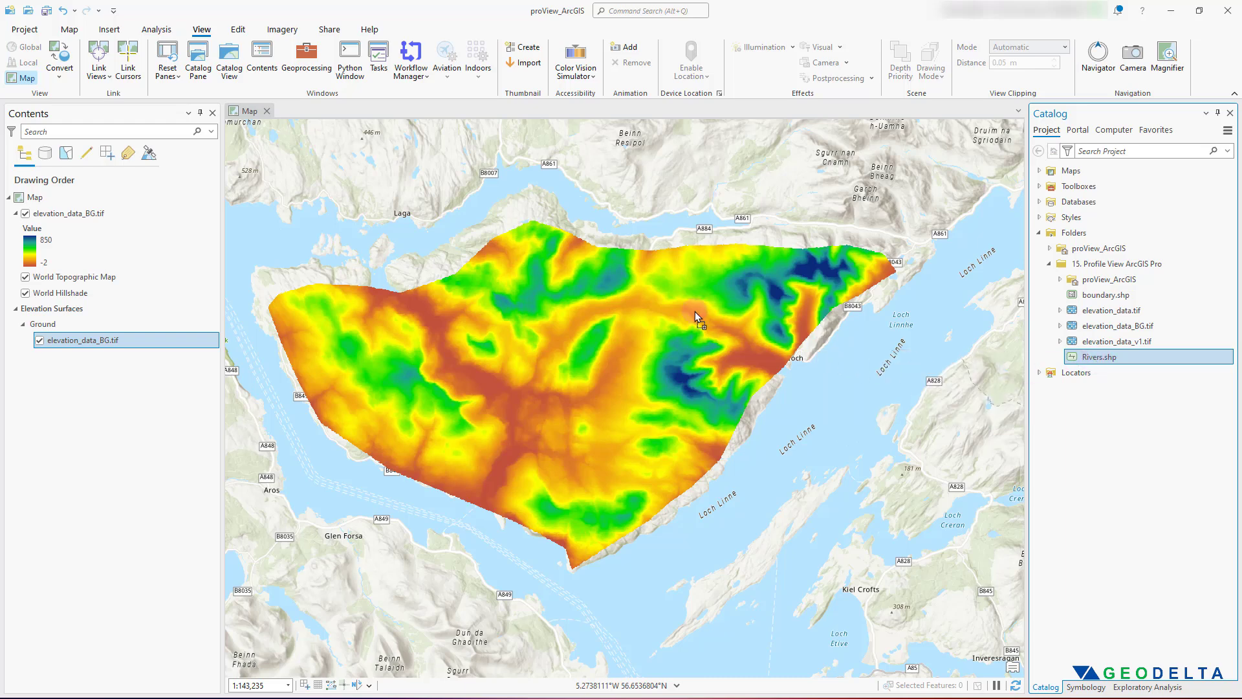
mouse_move(467, 266)
left_mouse_down()
mouse_move(252, 256)
mouse_move(171, 229)
left_mouse_up()
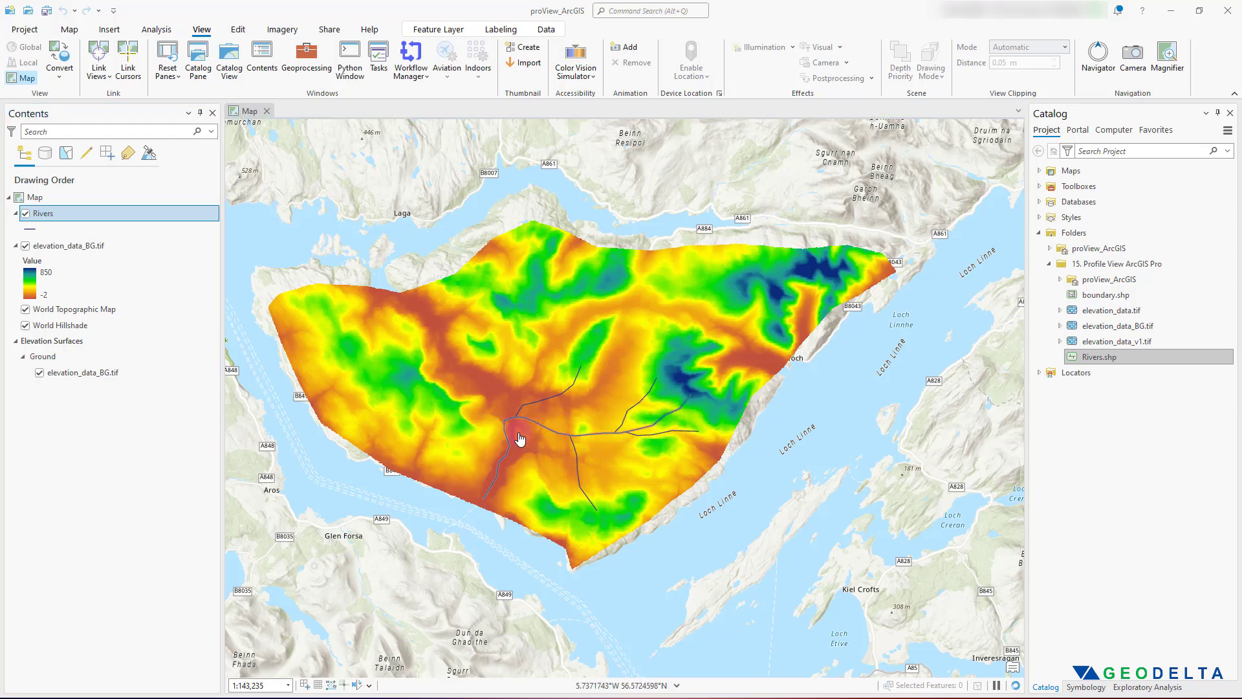
left_click(682, 435)
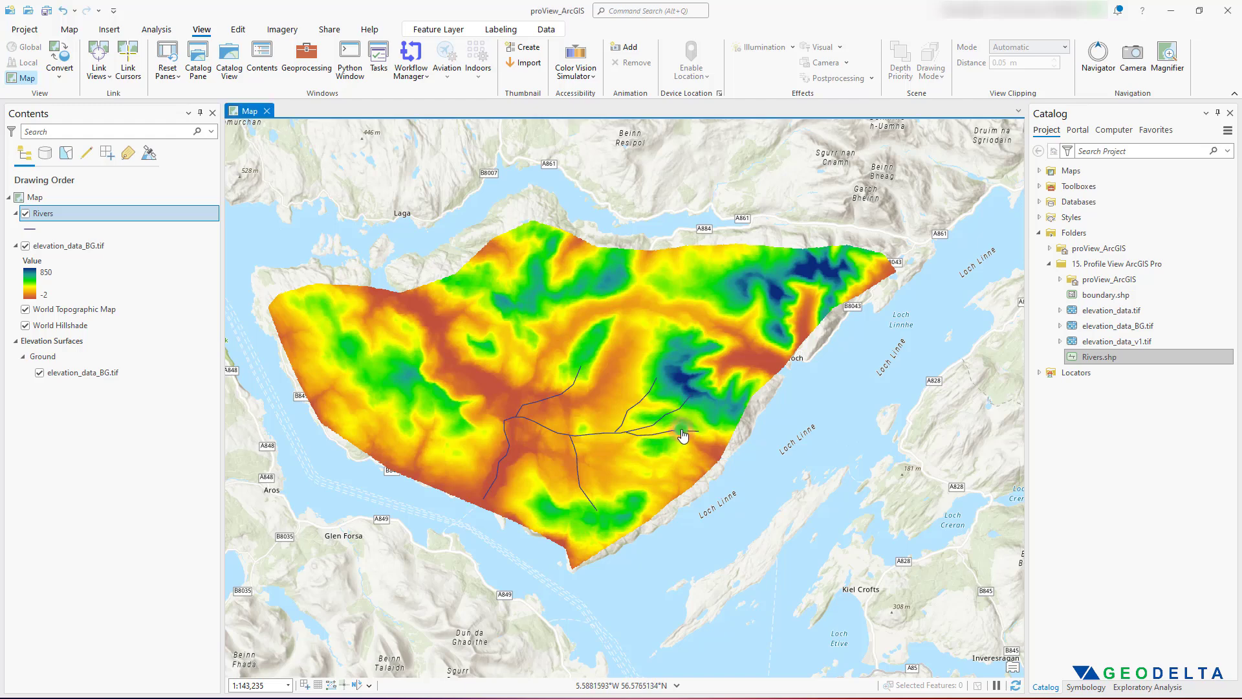
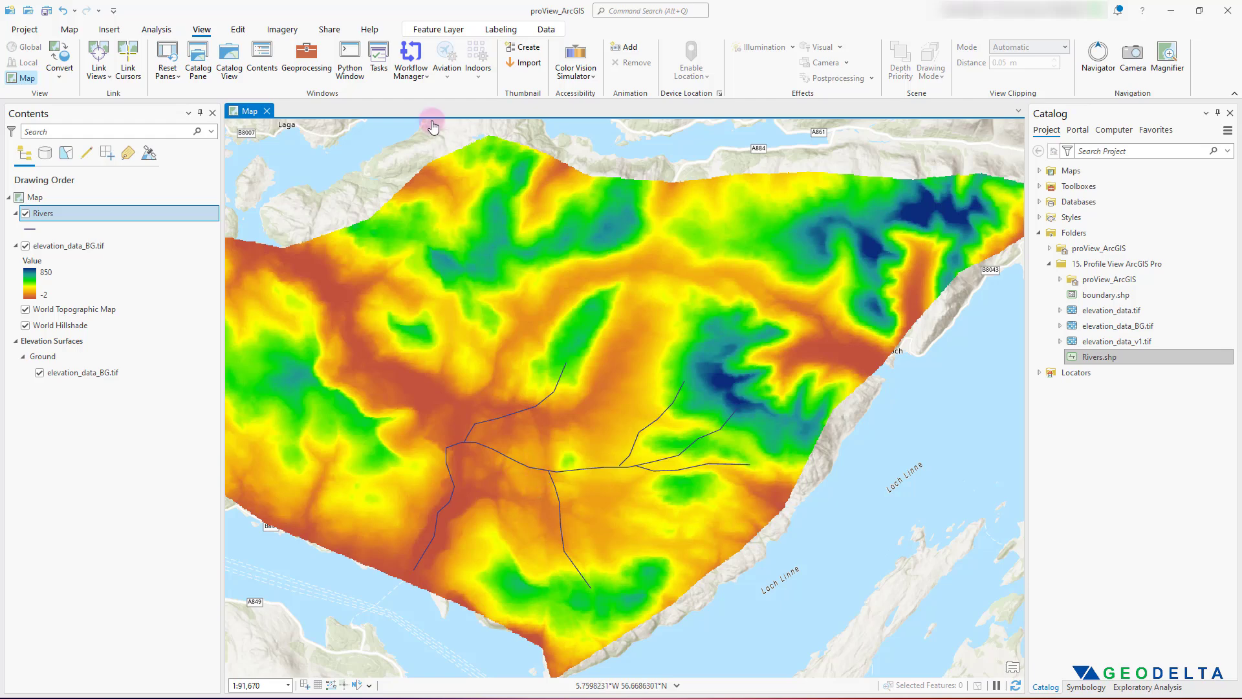
Start a new Elevation Profile analysis using the Along a Line creation method with Rivers as the line layer.
left_click(157, 29)
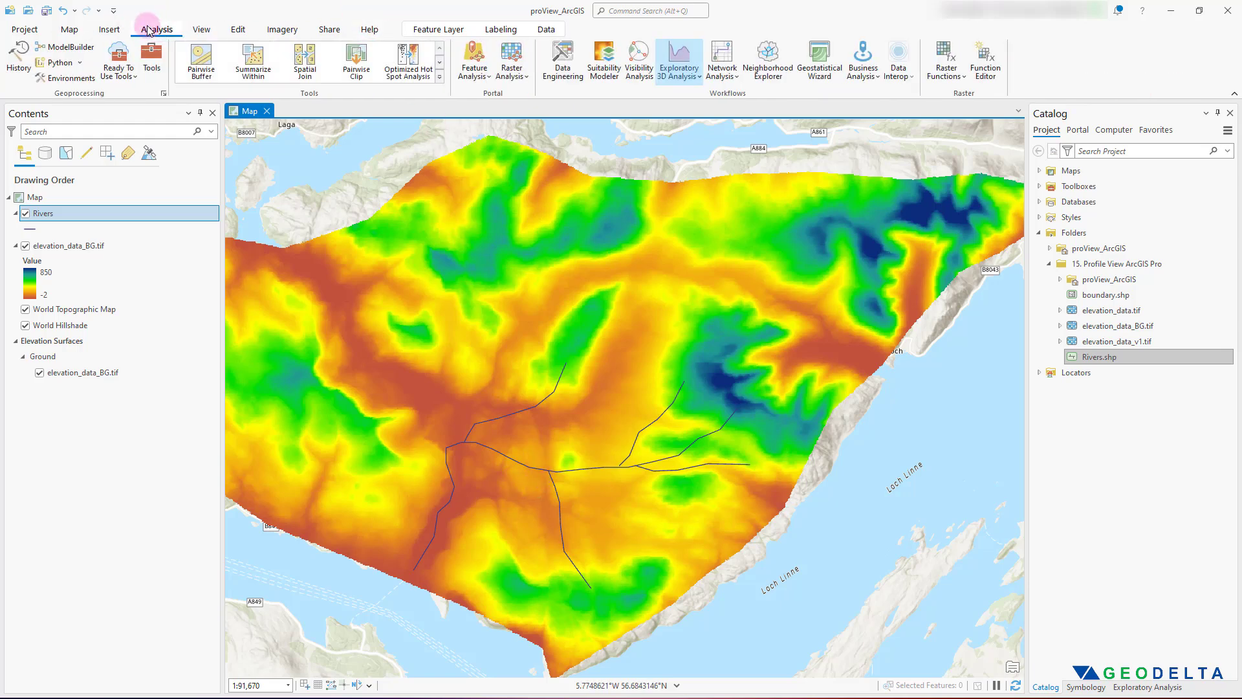
left_click(698, 79)
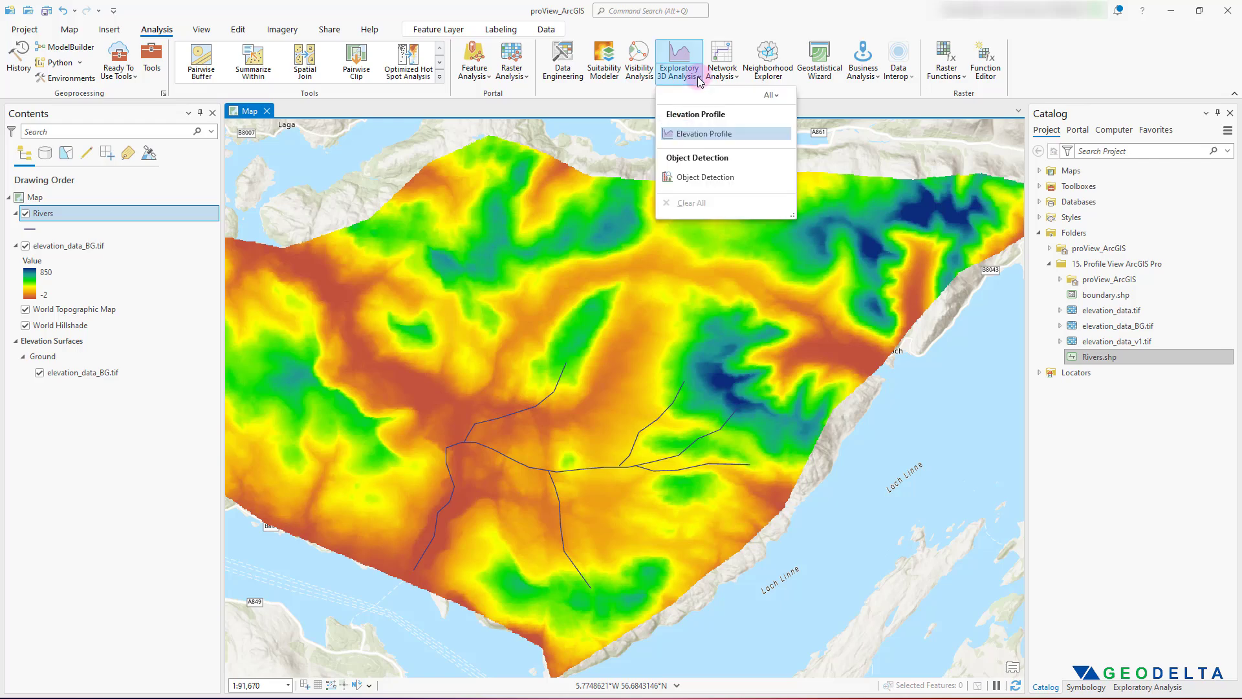
left_click(707, 133)
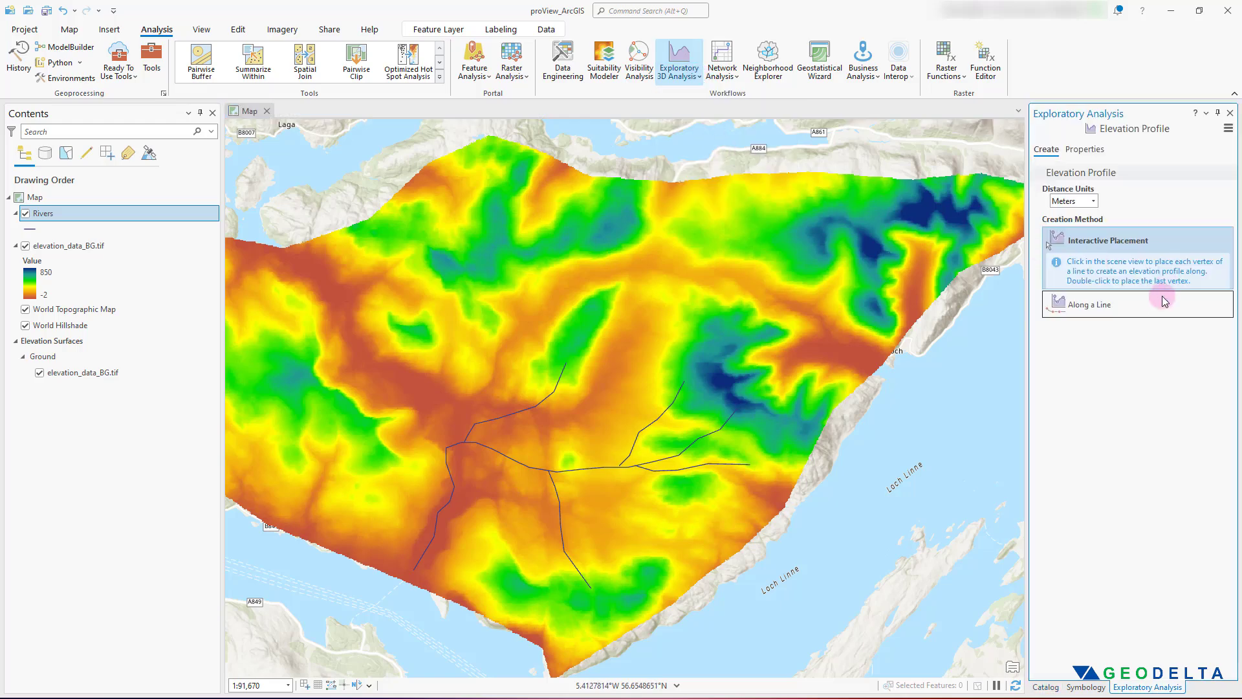
left_click(1092, 311)
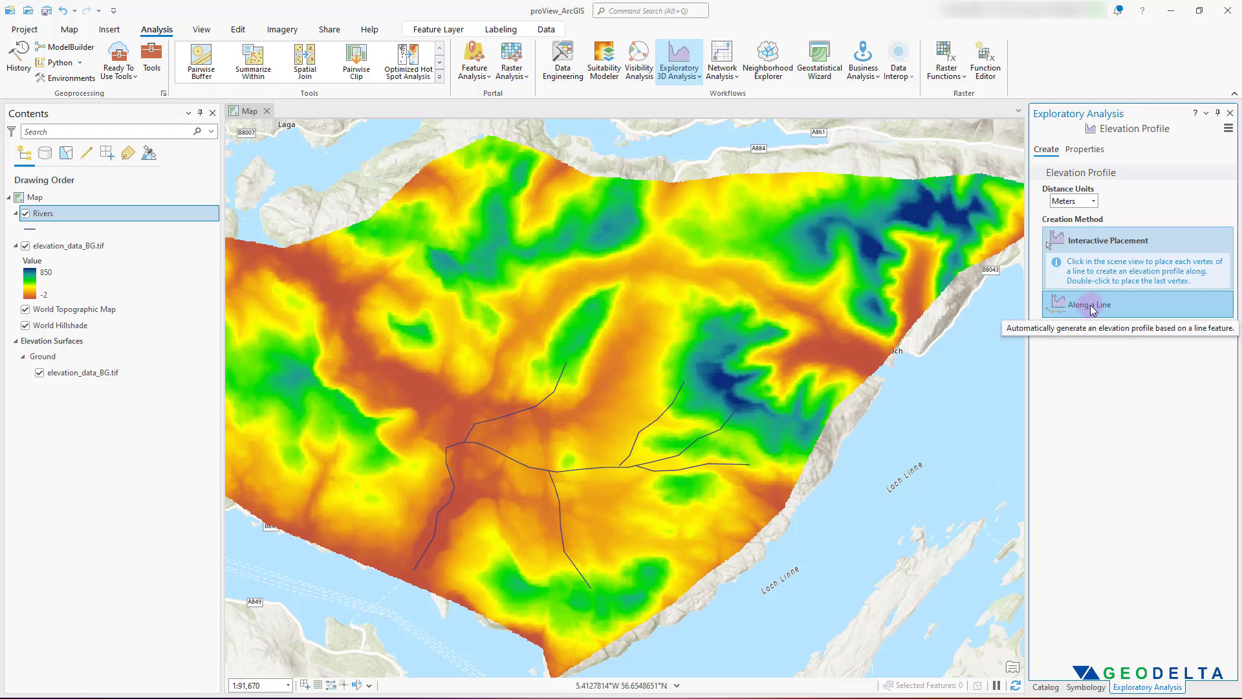
left_click(1092, 310)
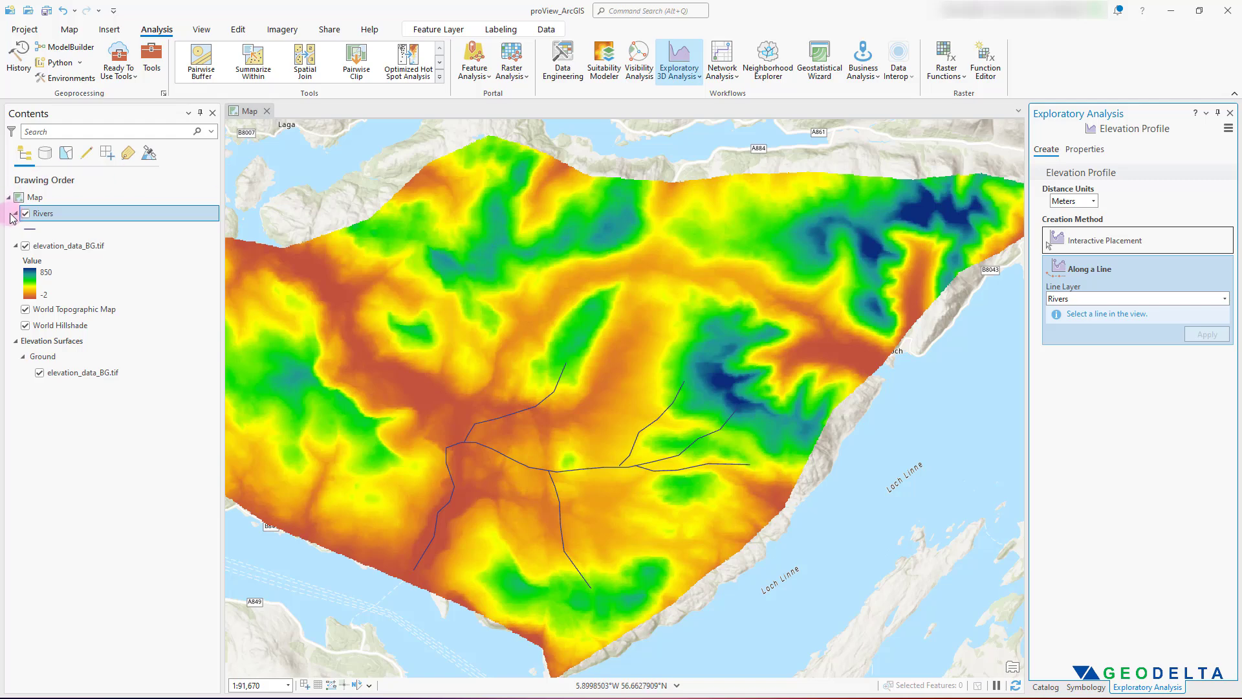
left_click(1223, 299)
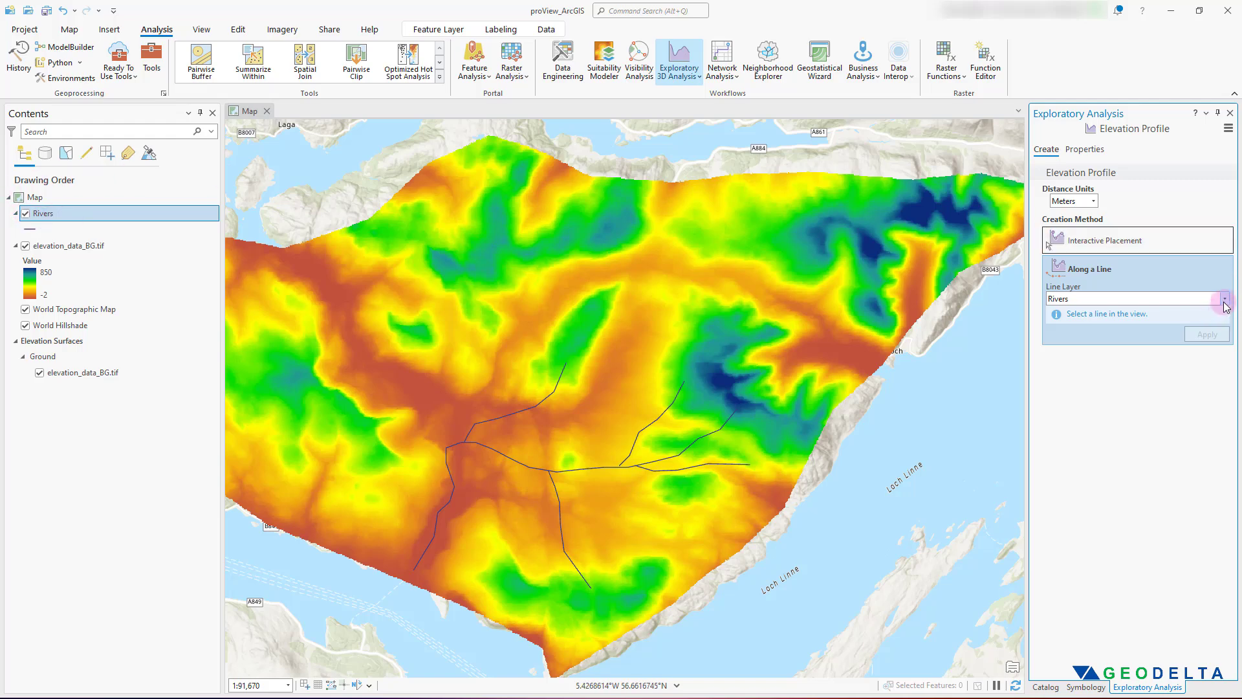
left_click(1100, 314)
left_click(216, 268)
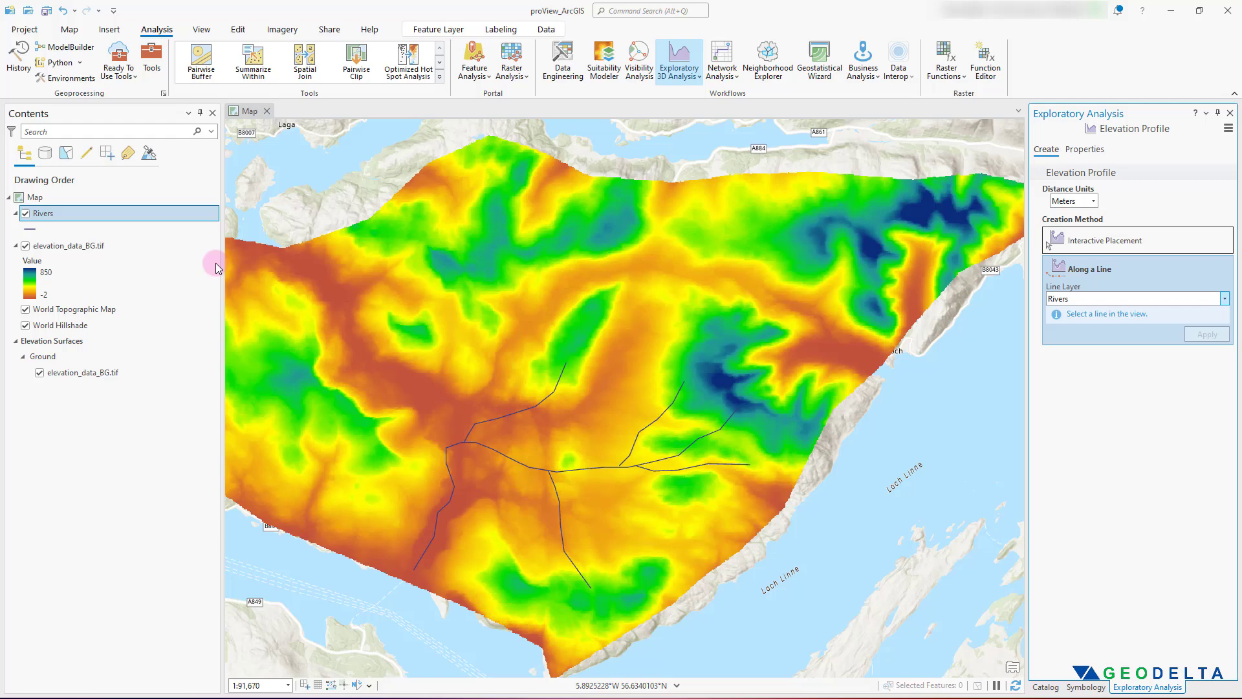
Check the river features in the Rivers attribute table, select the record with FID 0, and close the table.
right_click(57, 214)
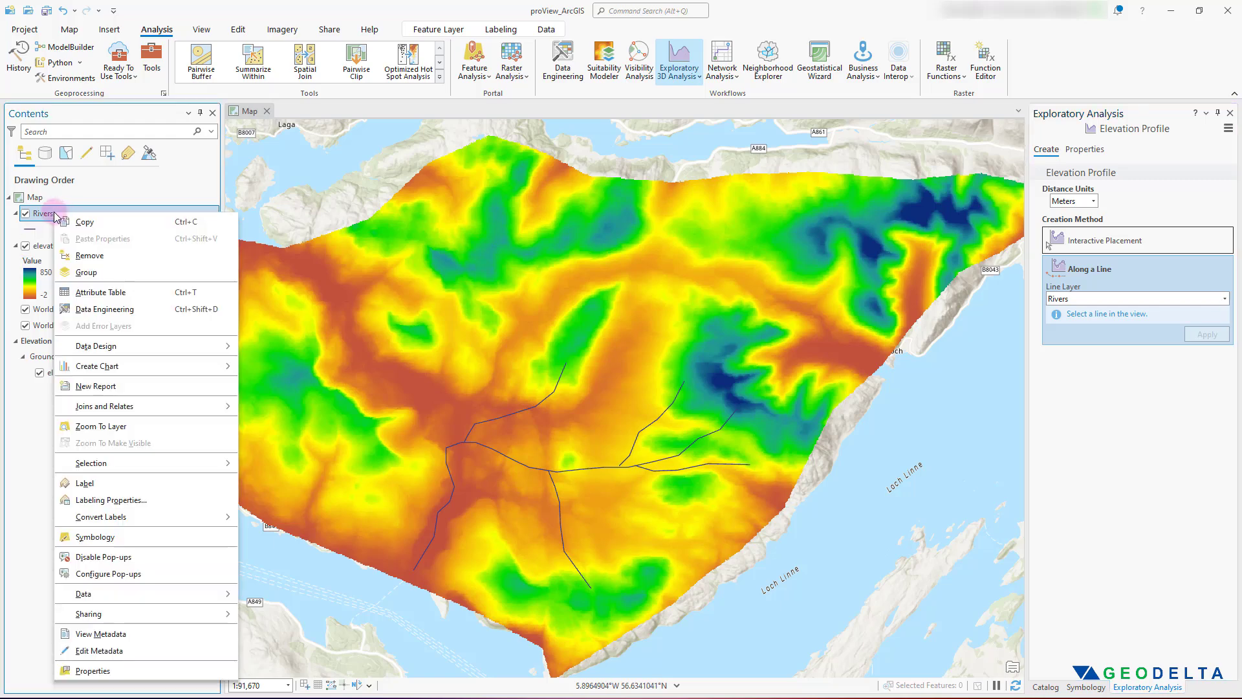
left_click(100, 294)
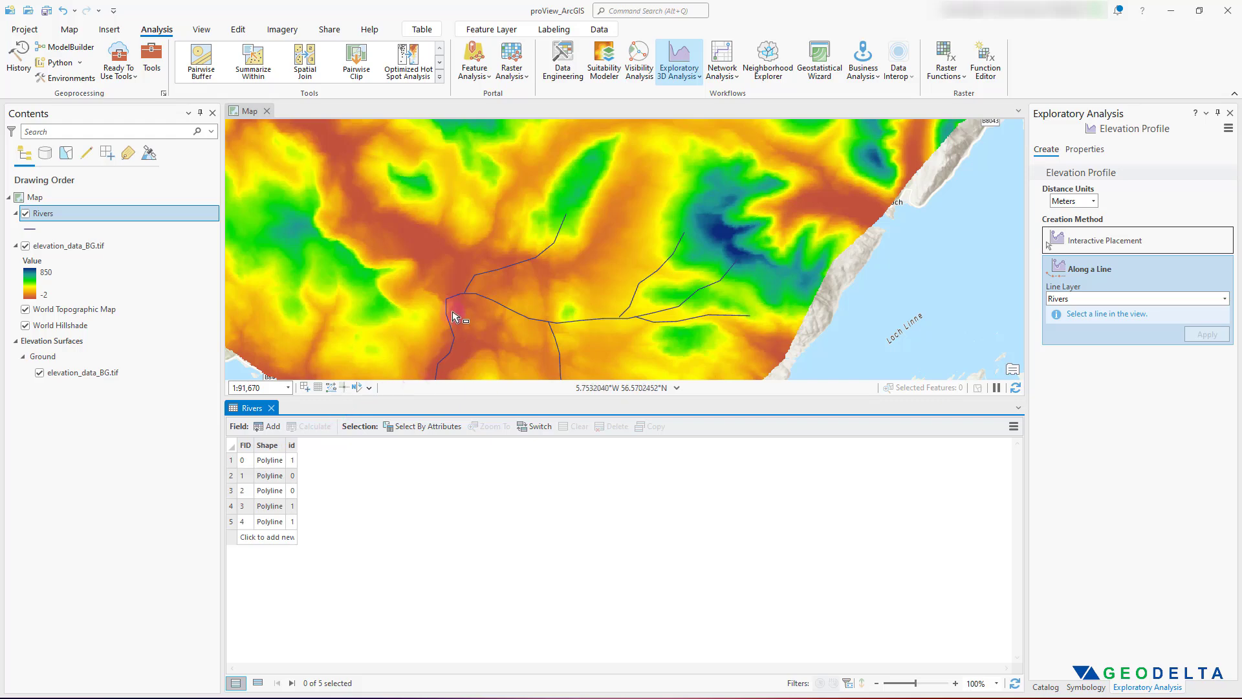
scroll(456, 314, "down", 2)
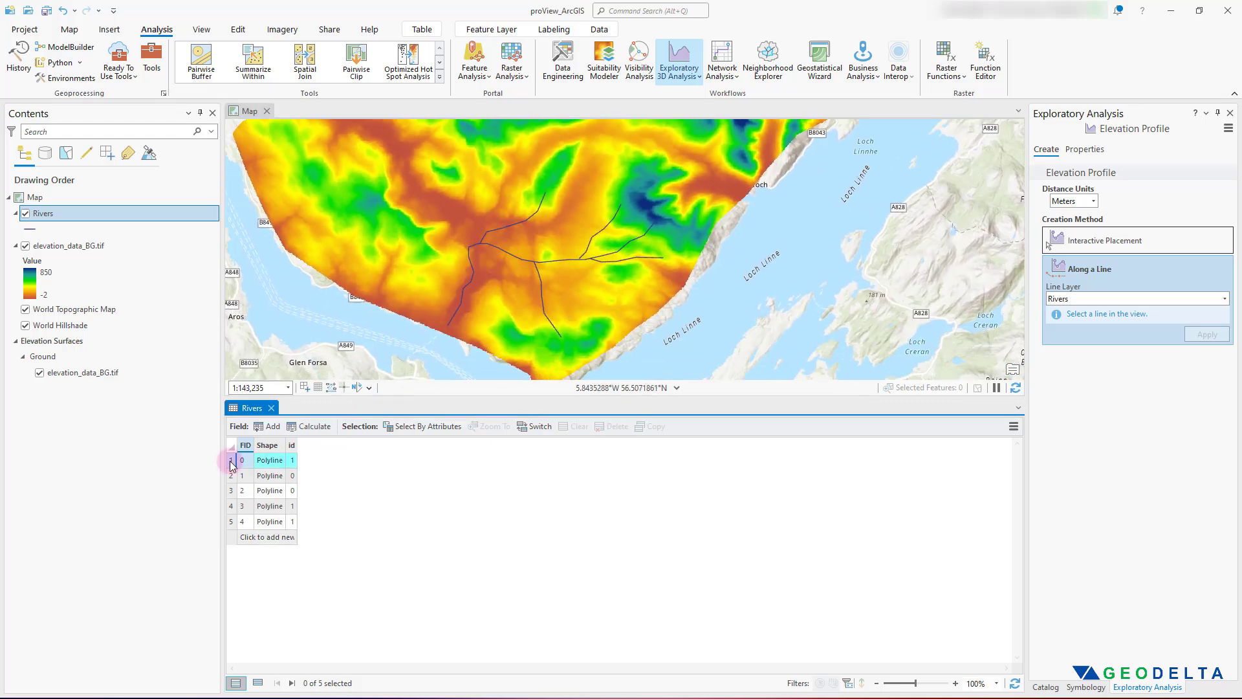
left_click(231, 460)
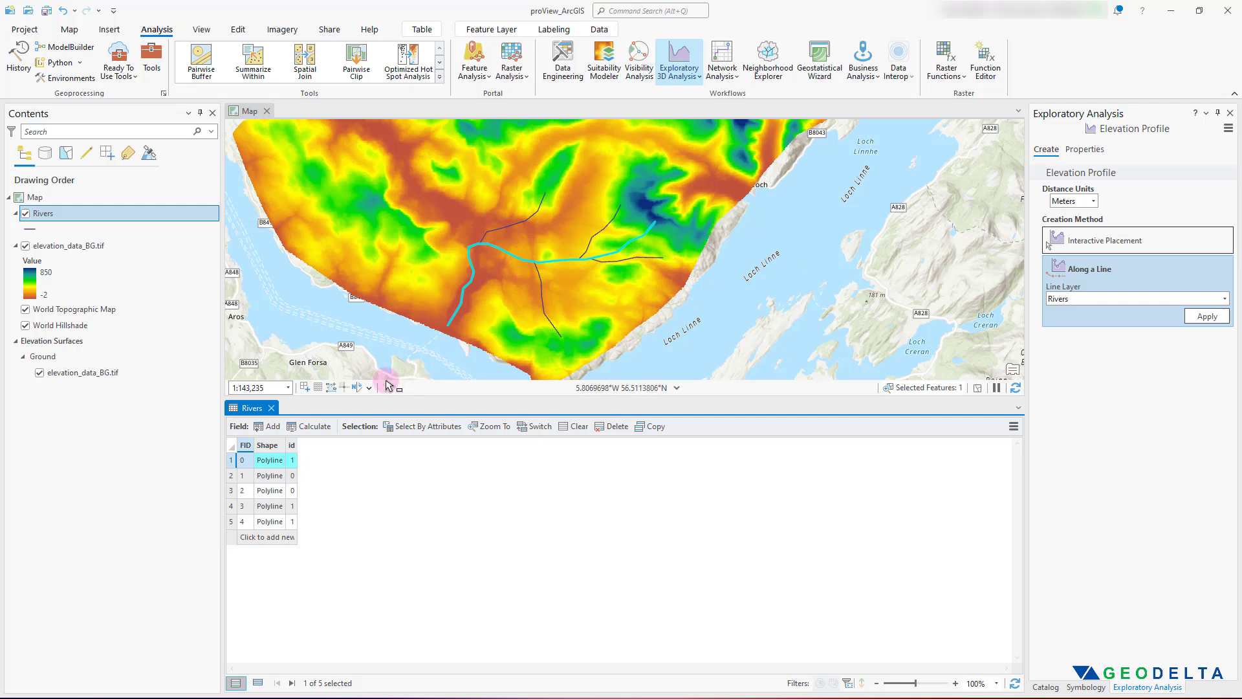
left_click(231, 475)
left_click(231, 490)
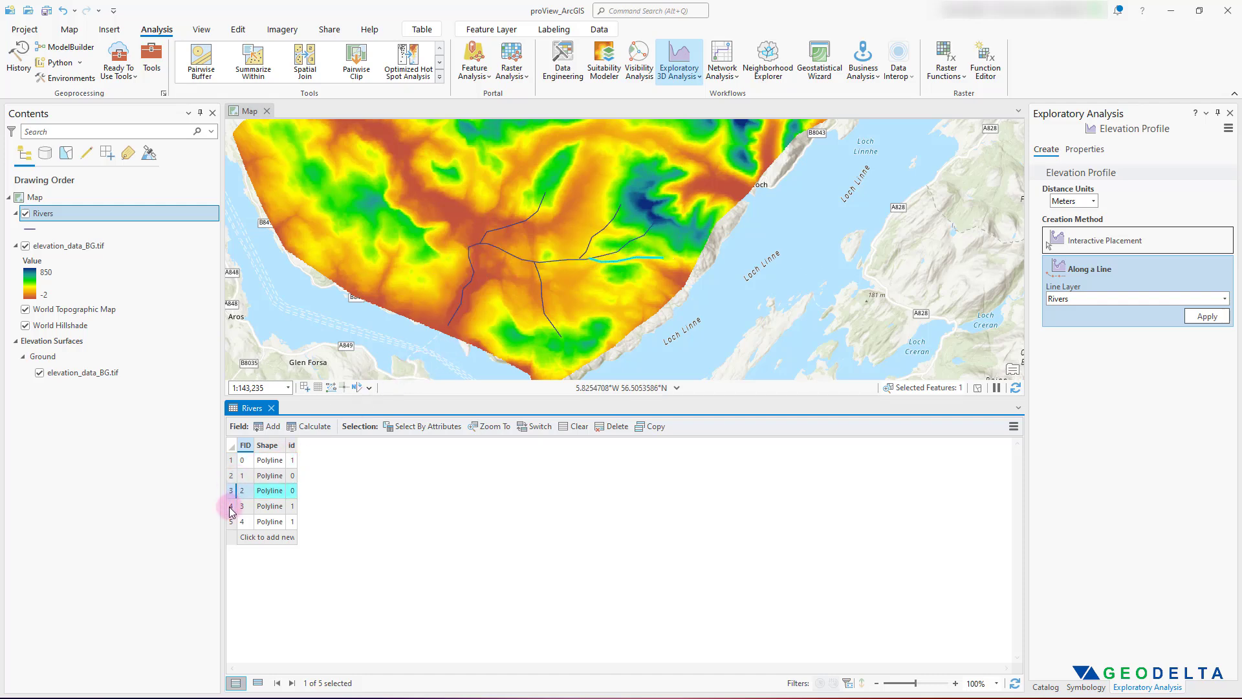
left_click(231, 505)
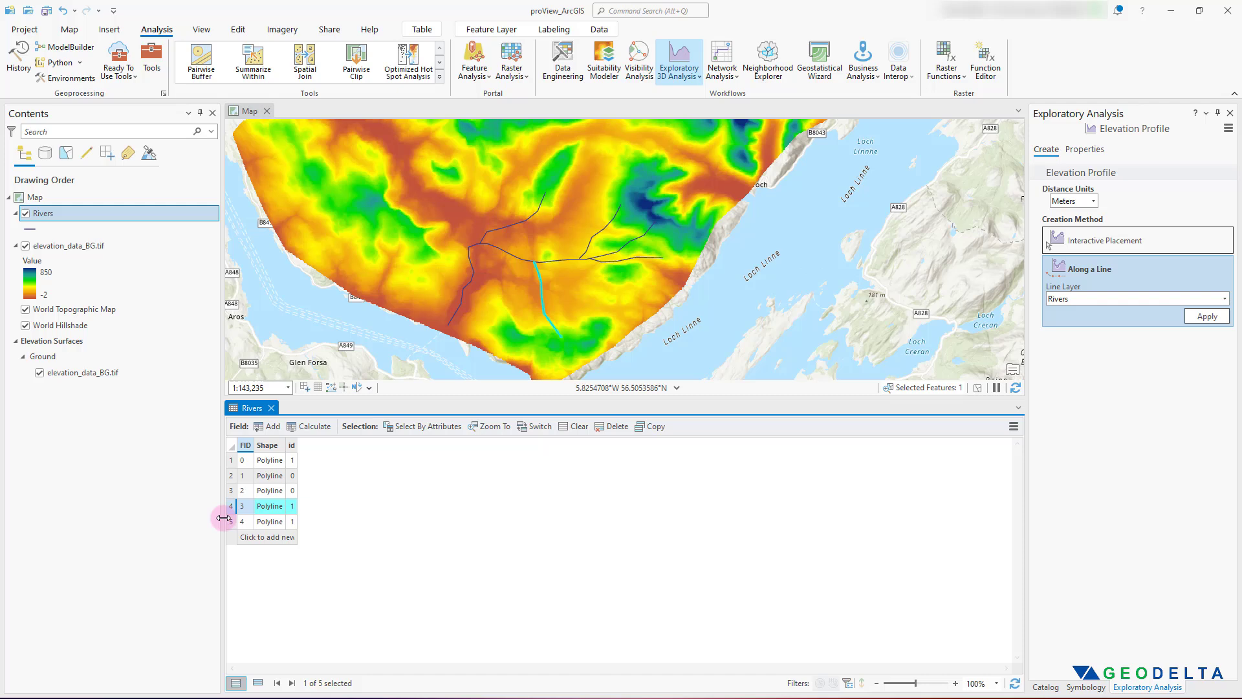
left_click(231, 461)
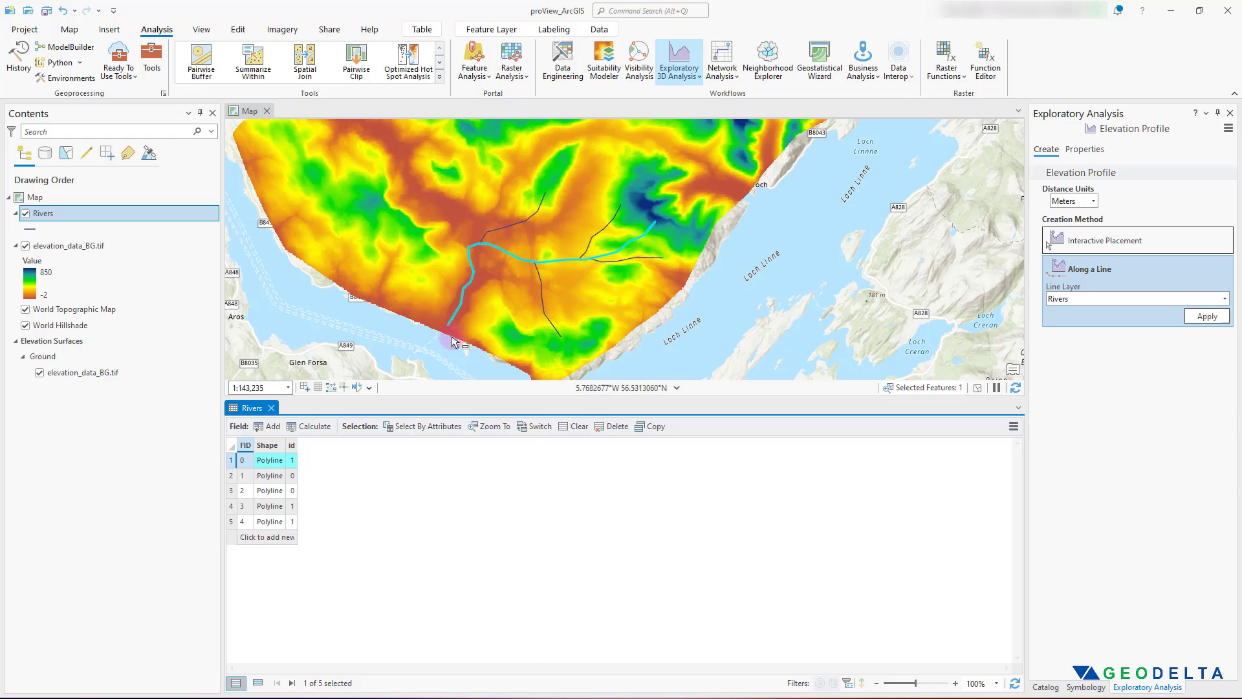
left_click(271, 408)
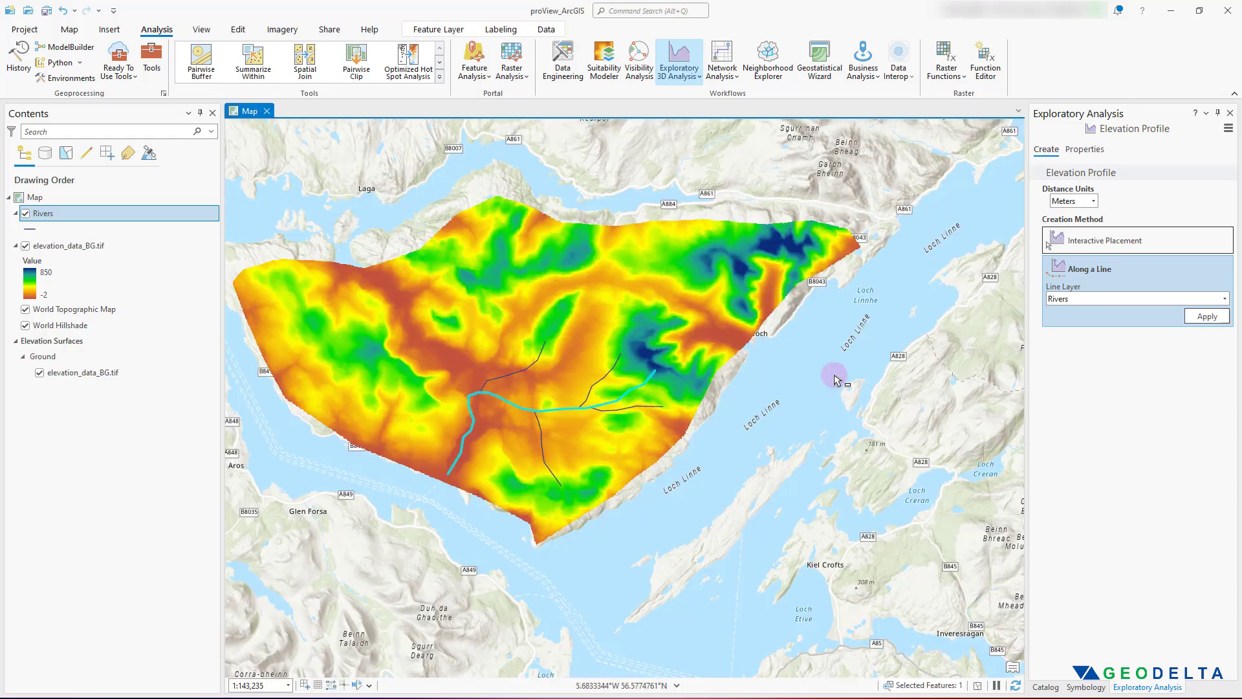
Generate the elevation profile along the selected Rivers line.
left_click(1206, 316)
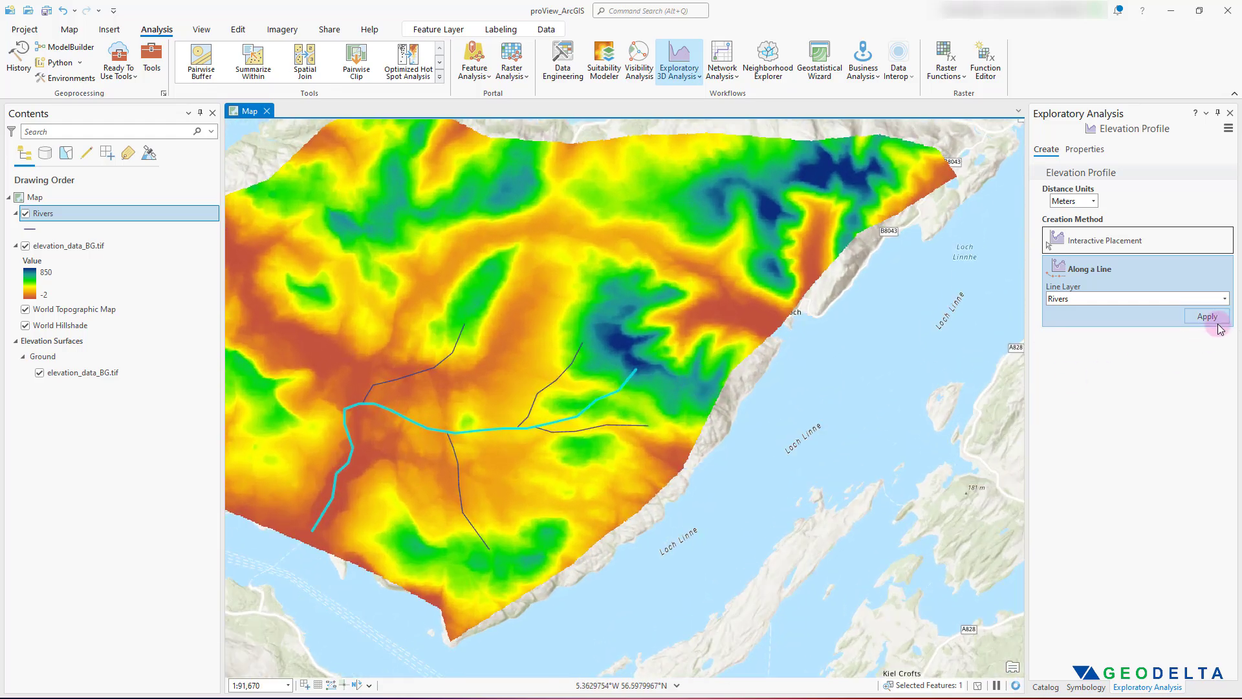
left_click(1208, 318)
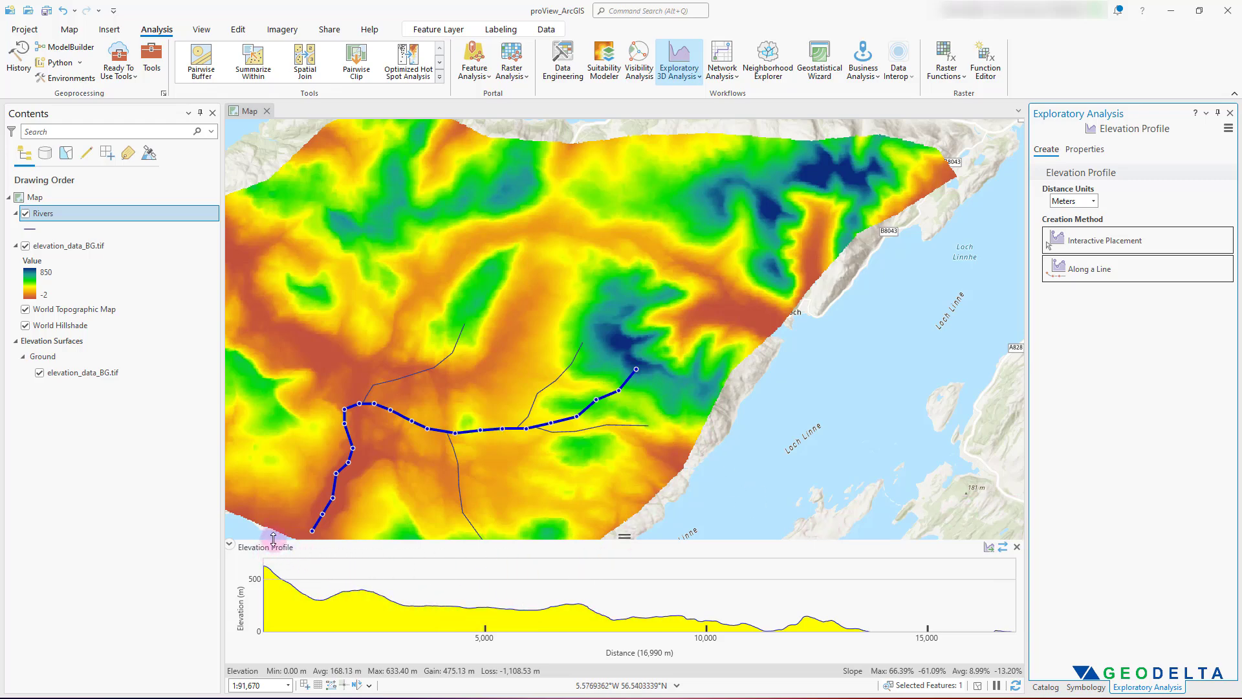
left_click_drag(472, 378, 613, 270)
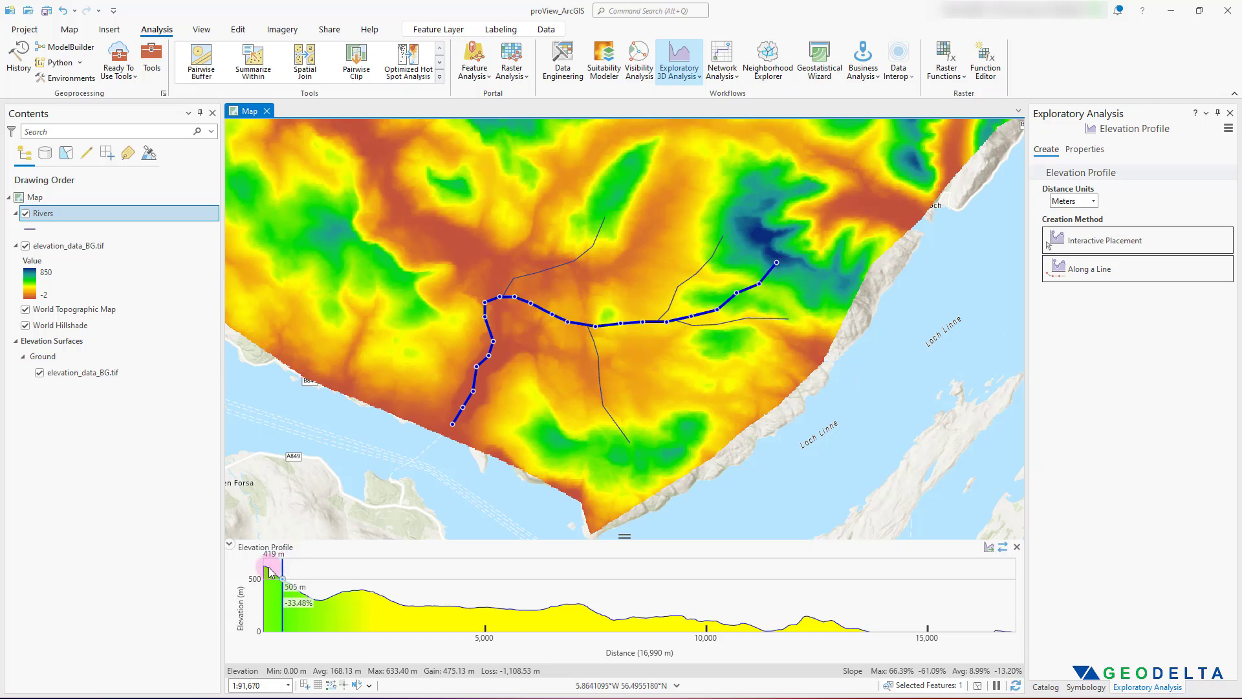
Reverse the direction of the river's elevation profile and enlarge the profile chart's height.
mouse_move(265, 572)
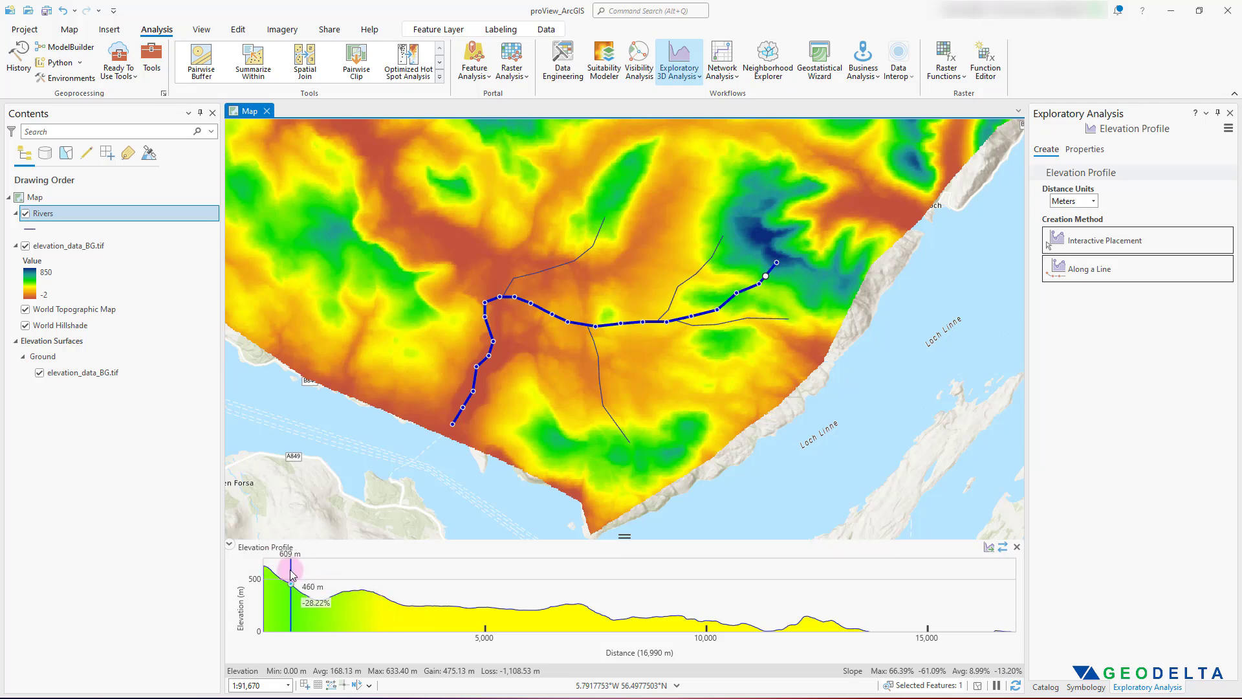
left_click(1003, 549)
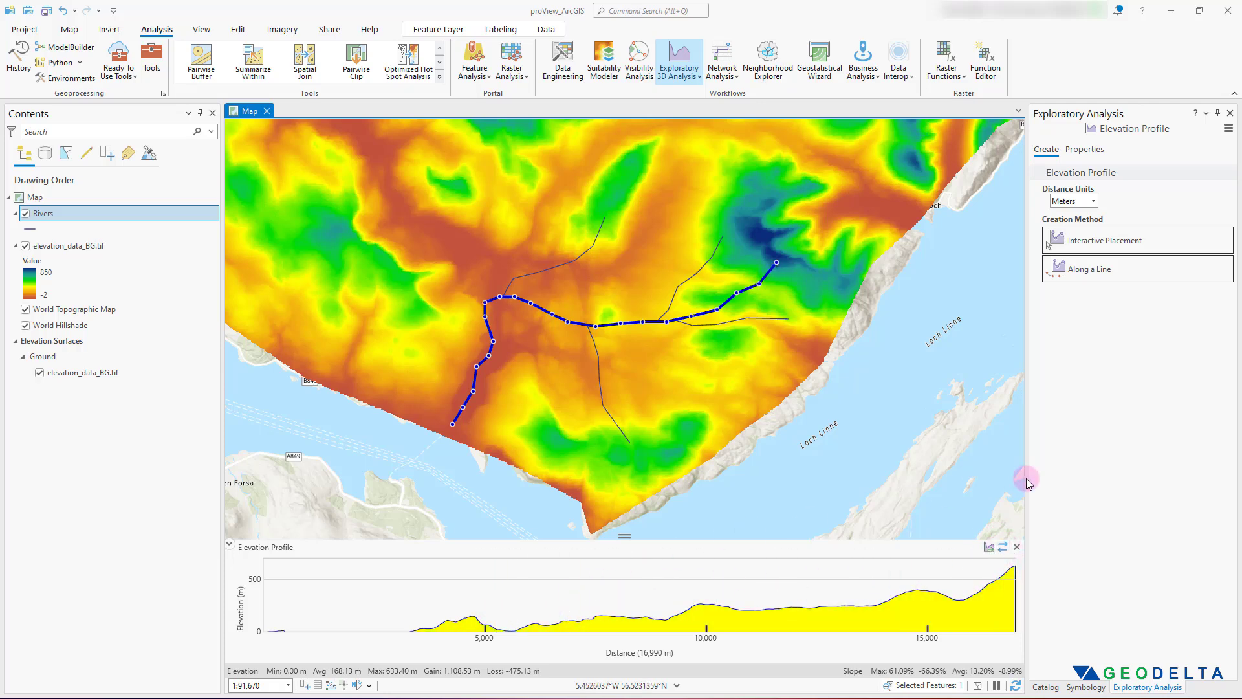
left_click_drag(938, 539, 937, 446)
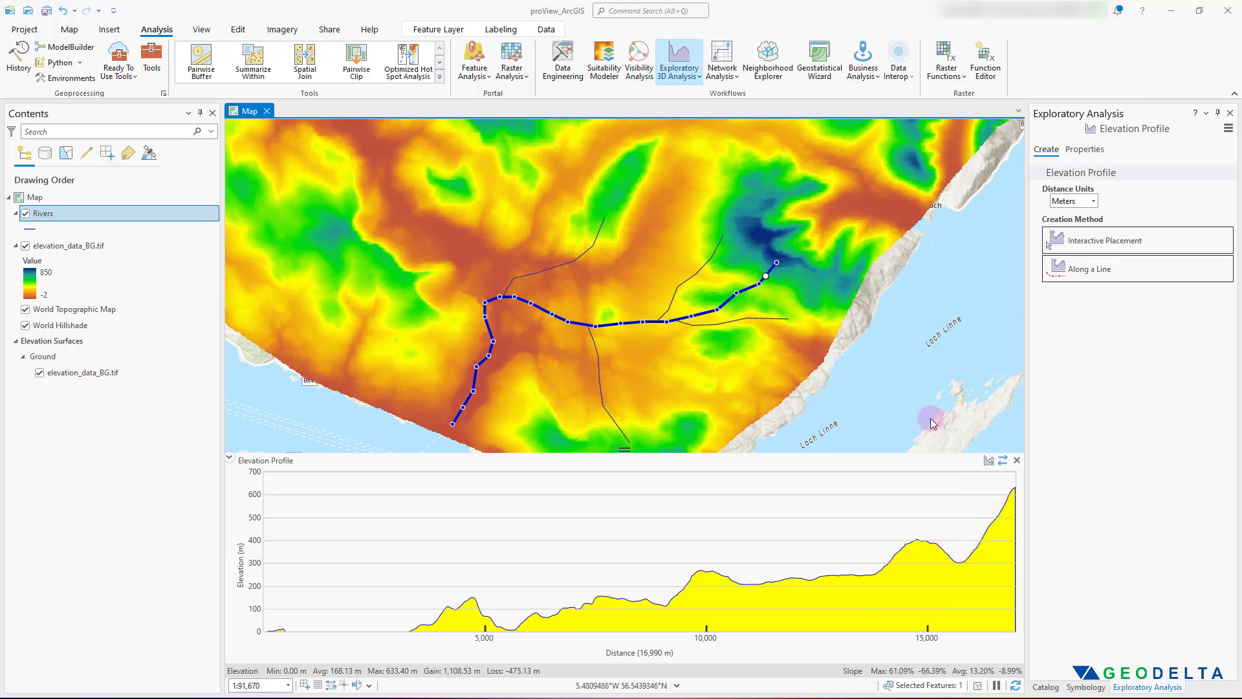
Export the elevation profile as a CSV table named test_profile in the 15. Profile View ArcGIS Pro folder.
left_click(989, 462)
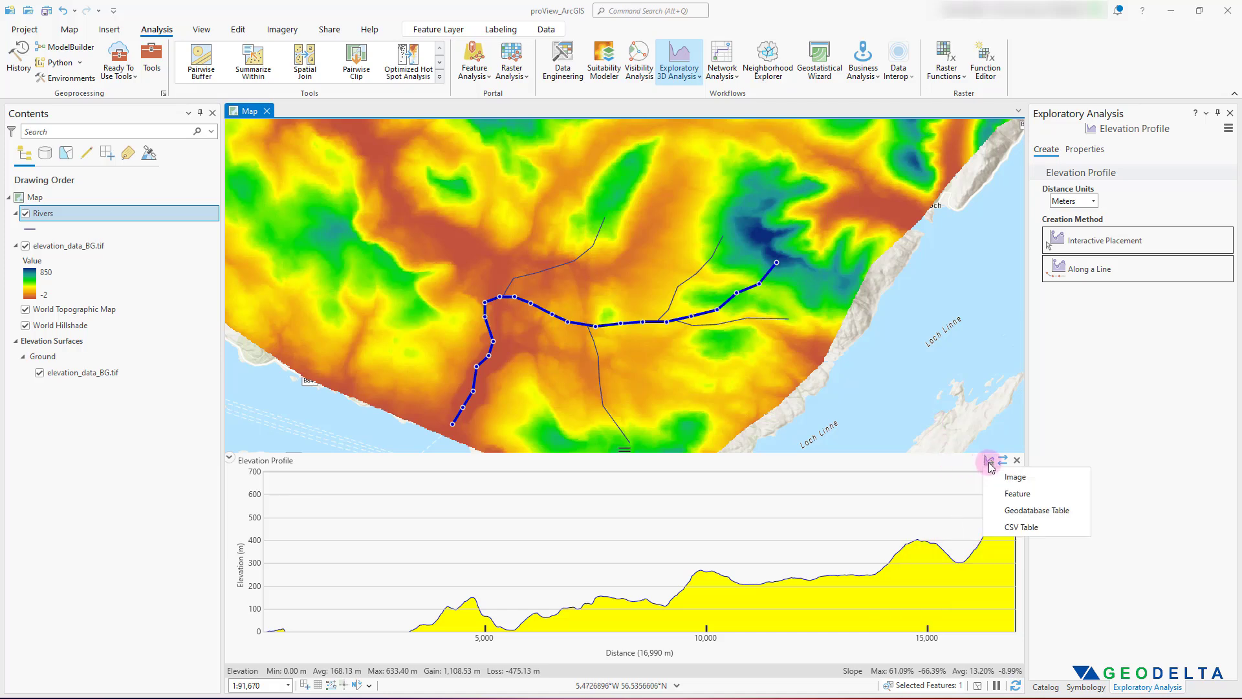
left_click(1021, 528)
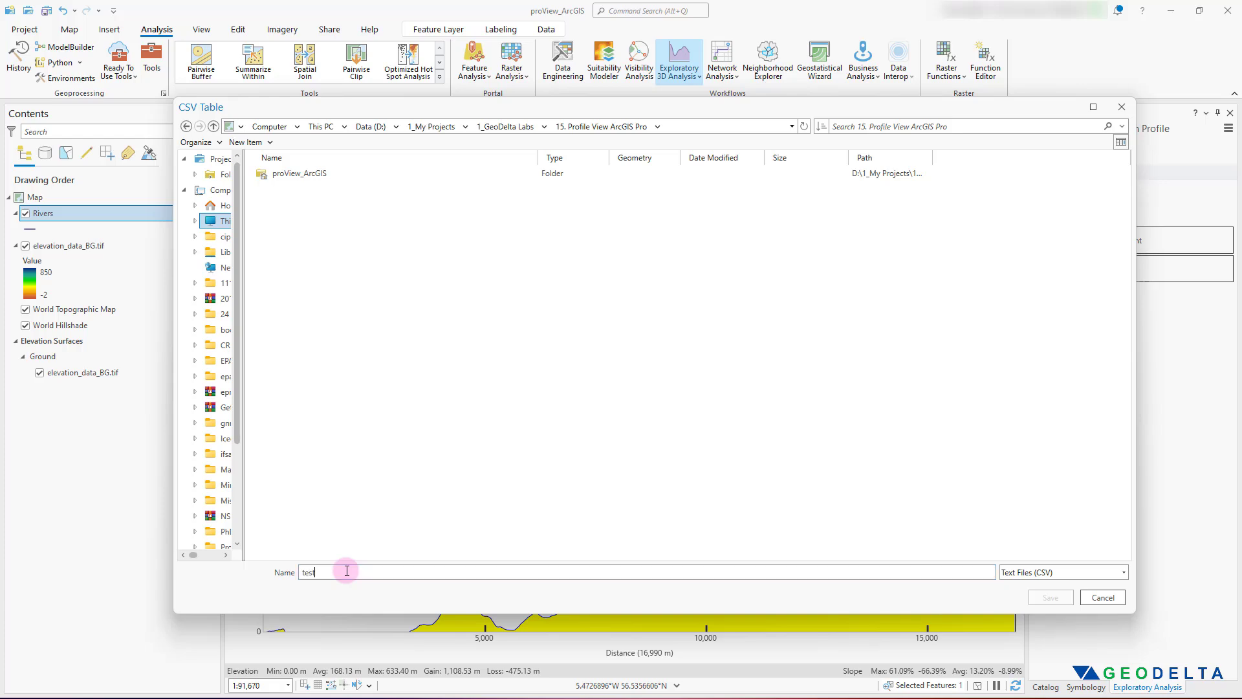
type("test_profile")
left_click(1055, 597)
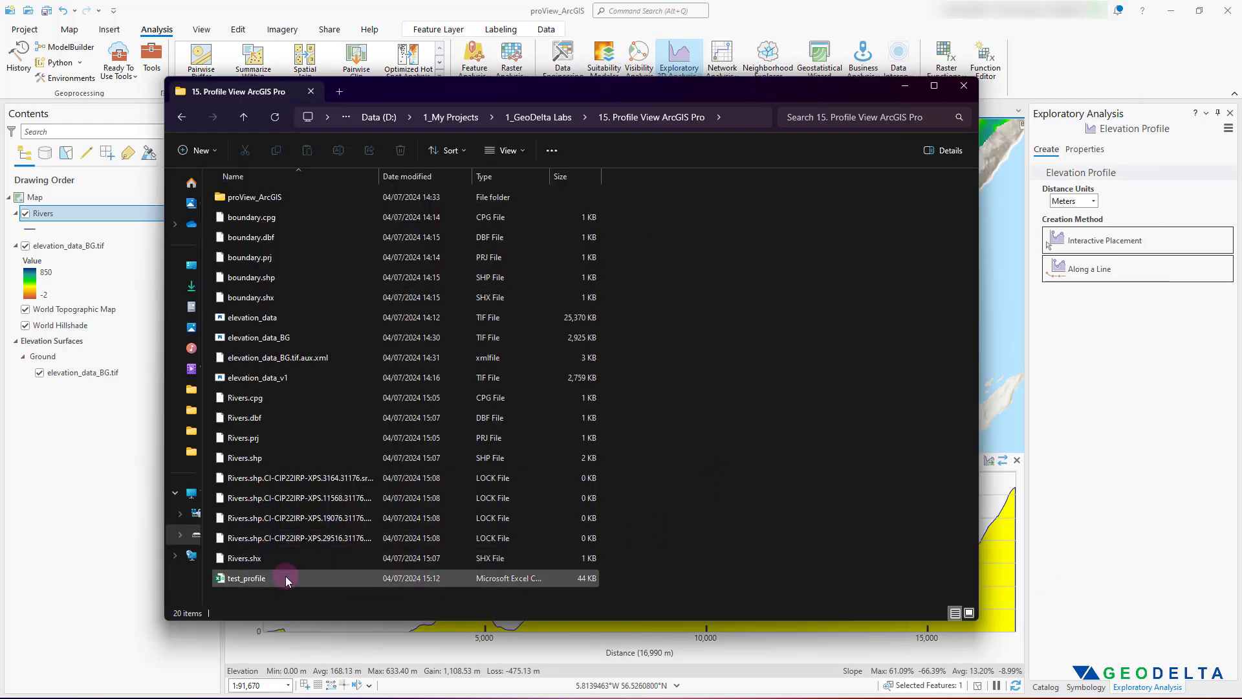
Open the exported test_profile file from the 15. Profile View ArcGIS Pro folder in Excel.
right_click(251, 580)
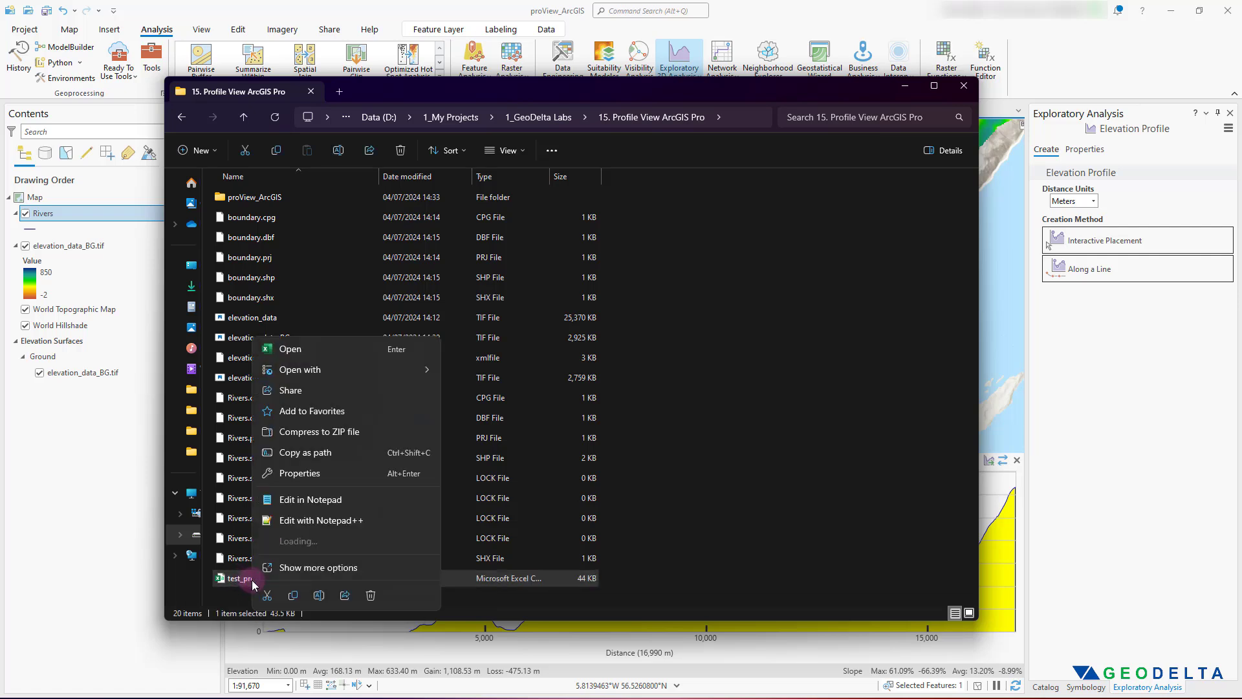
mouse_move(413, 344)
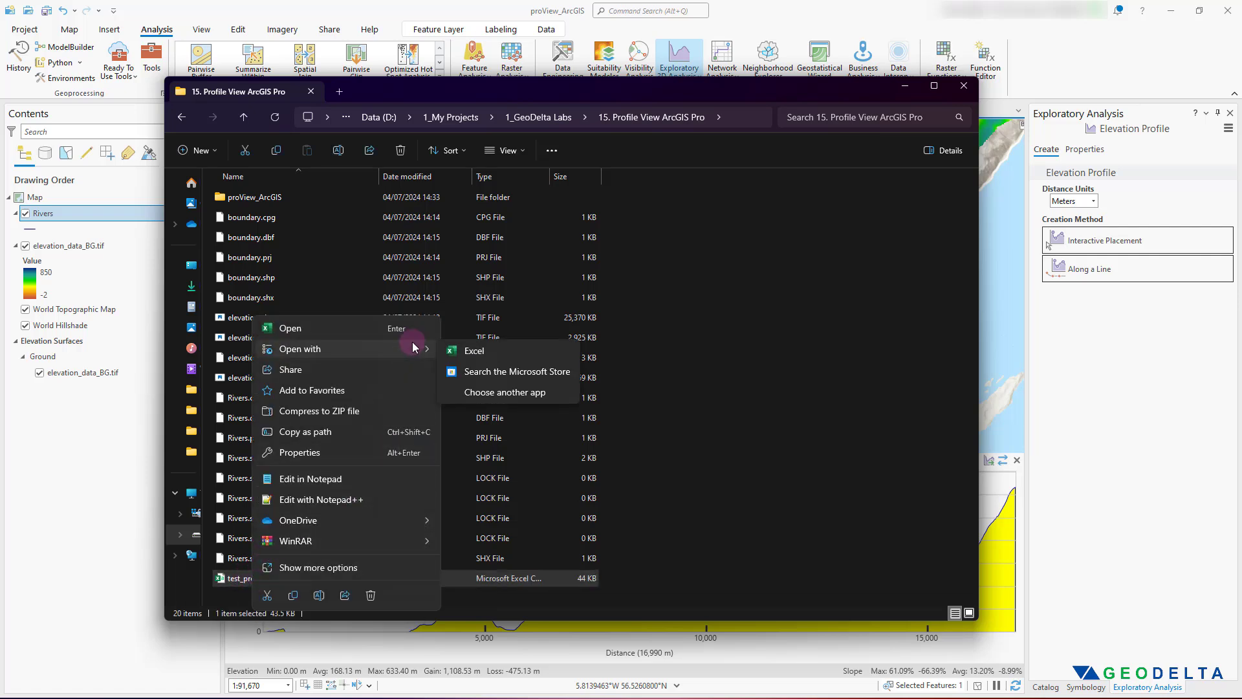
left_click(487, 349)
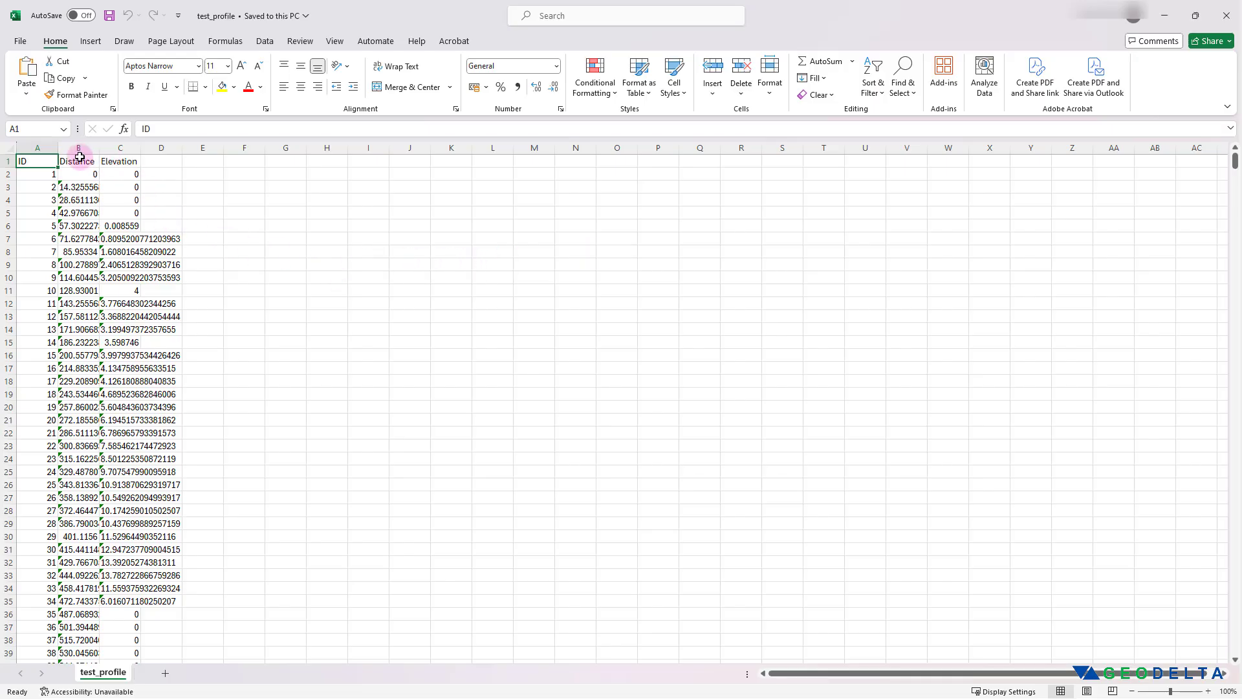
Widen the data columns in test_profile and delete the ID column, keeping Distance and Elevation.
left_click_drag(57, 147, 292, 163)
left_click(64, 144)
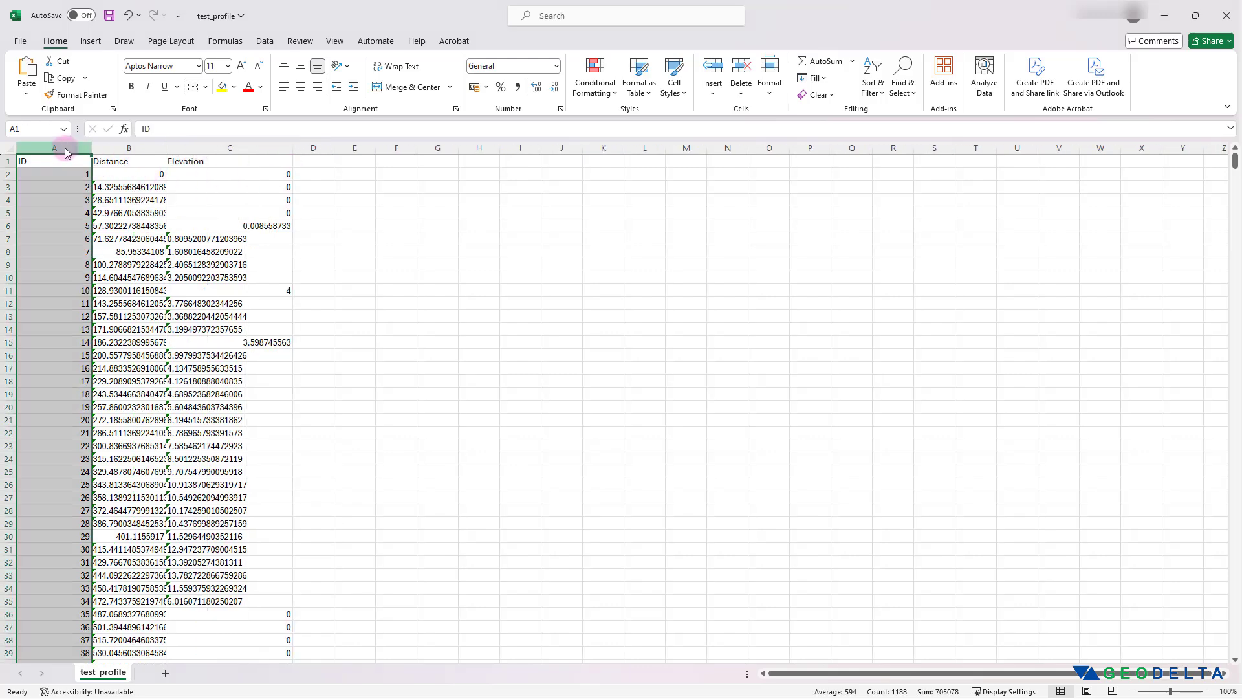
right_click(66, 146)
left_click(142, 299)
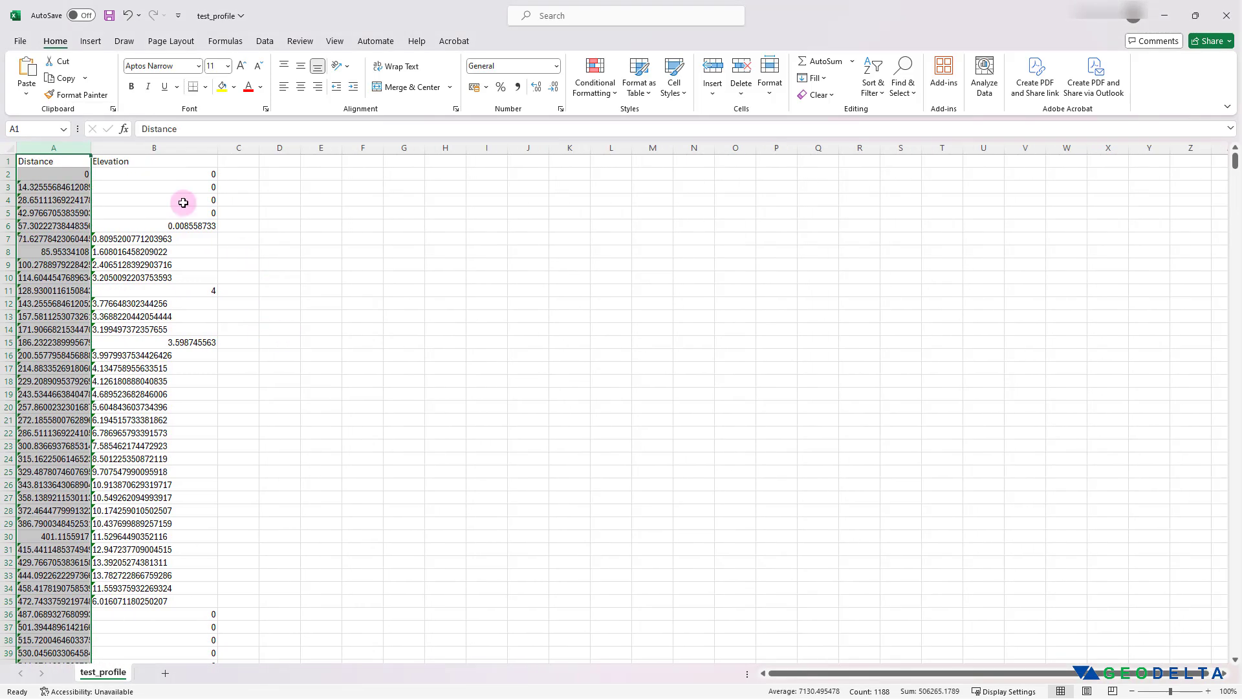
left_click(77, 161)
left_click(427, 317)
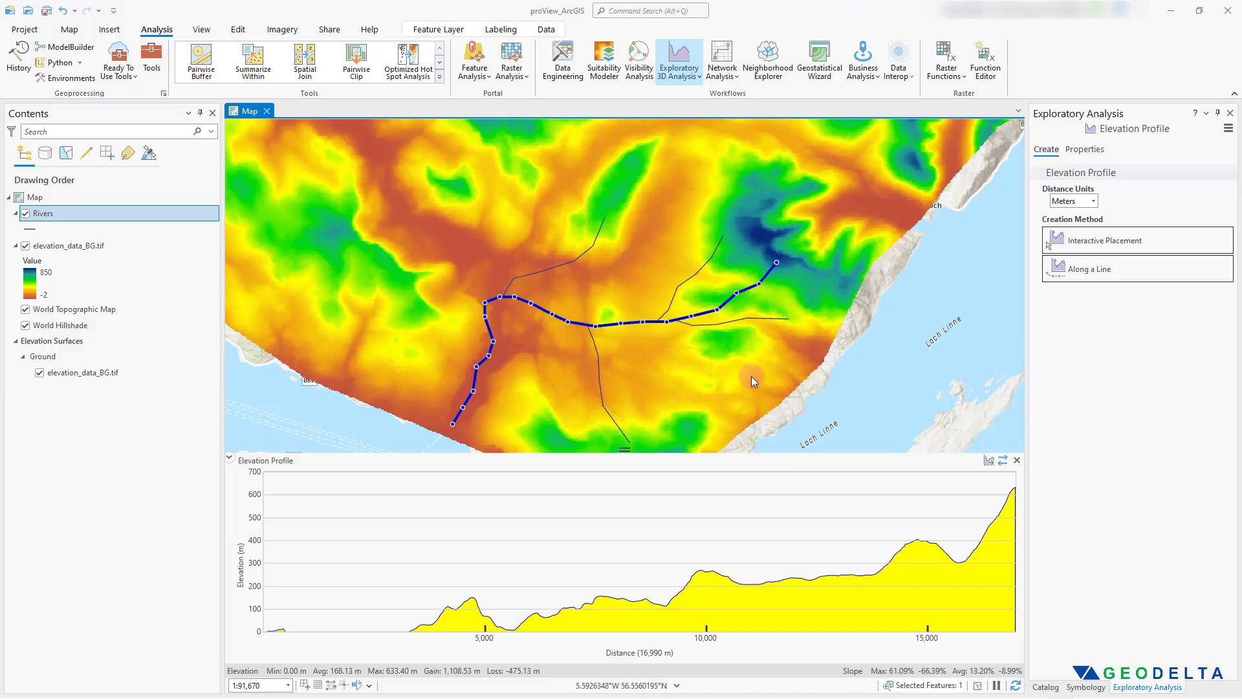
scroll(751, 375, "down", 2)
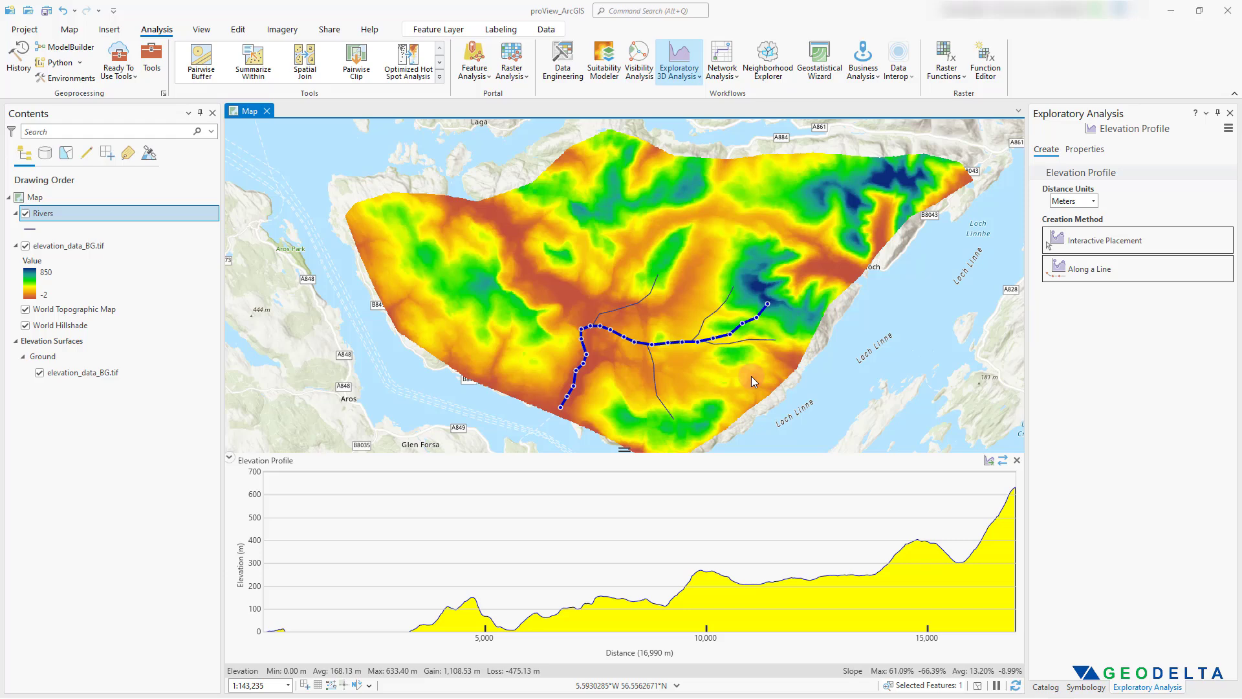
scroll(751, 376, "up", 2)
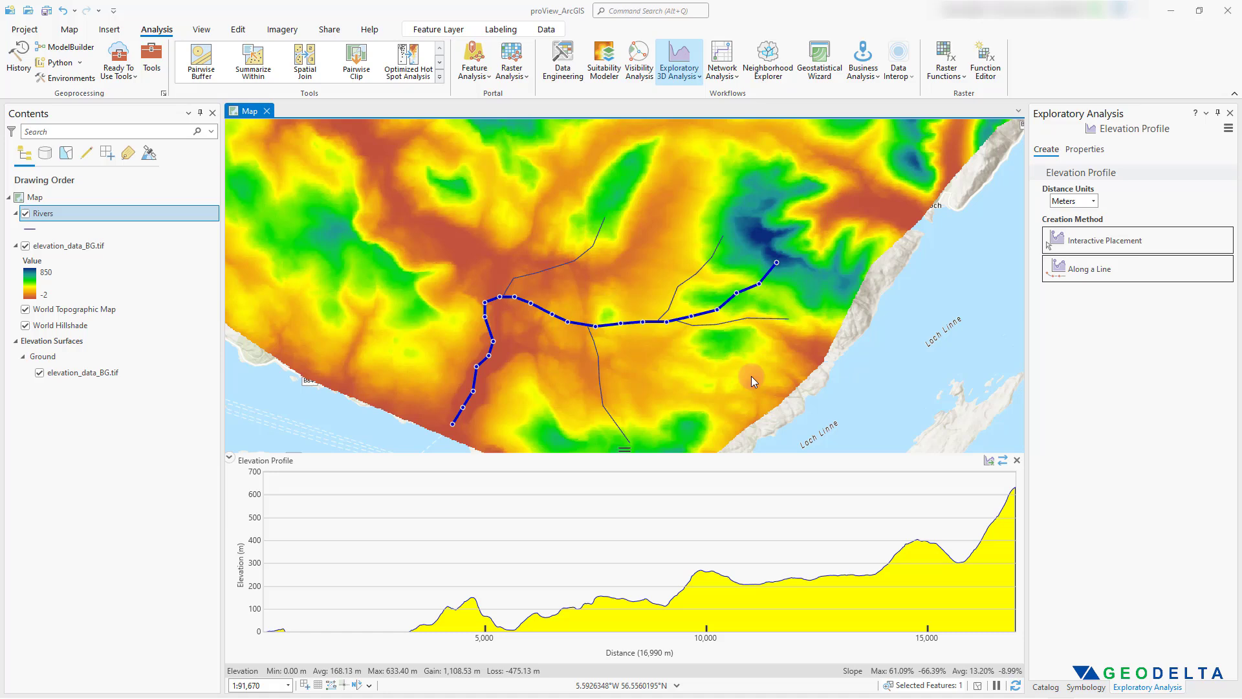